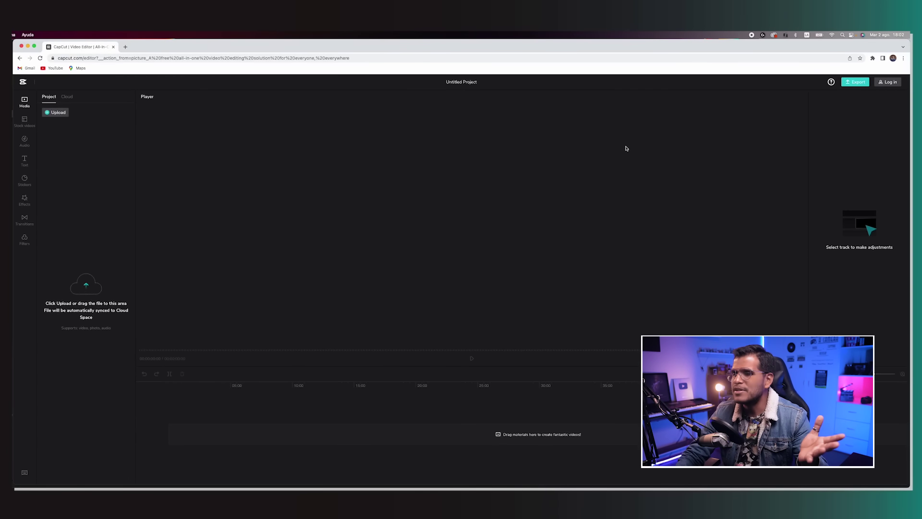
Step: Log in with the TikTok account and authorize CapCut-Web to access it
left_click(888, 82)
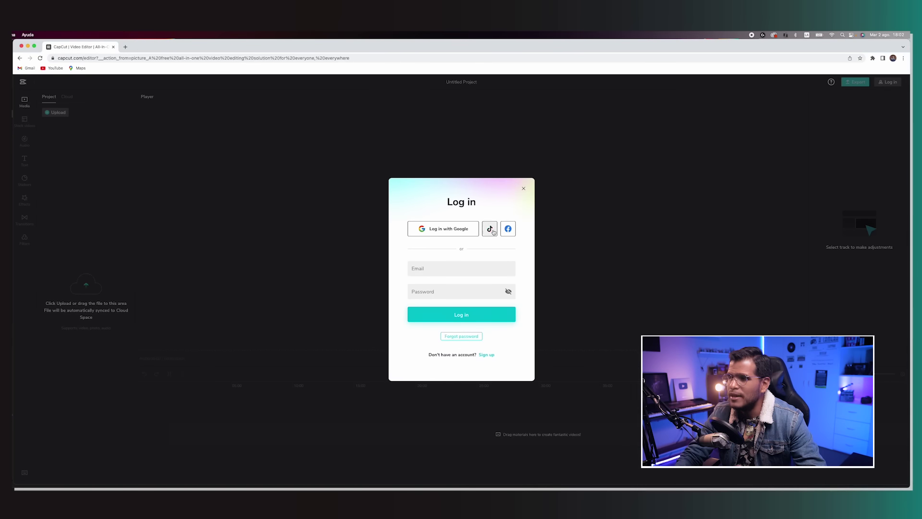
left_click(489, 229)
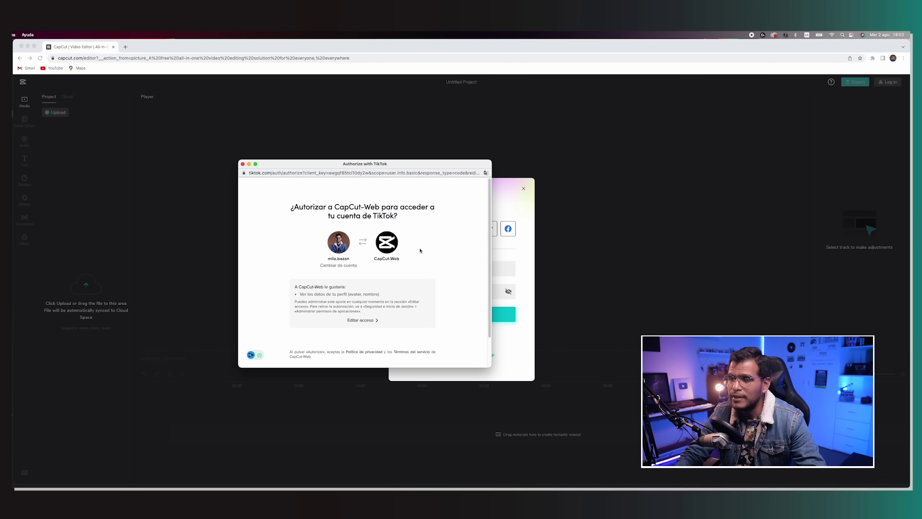
scroll(365, 312, "down", 2)
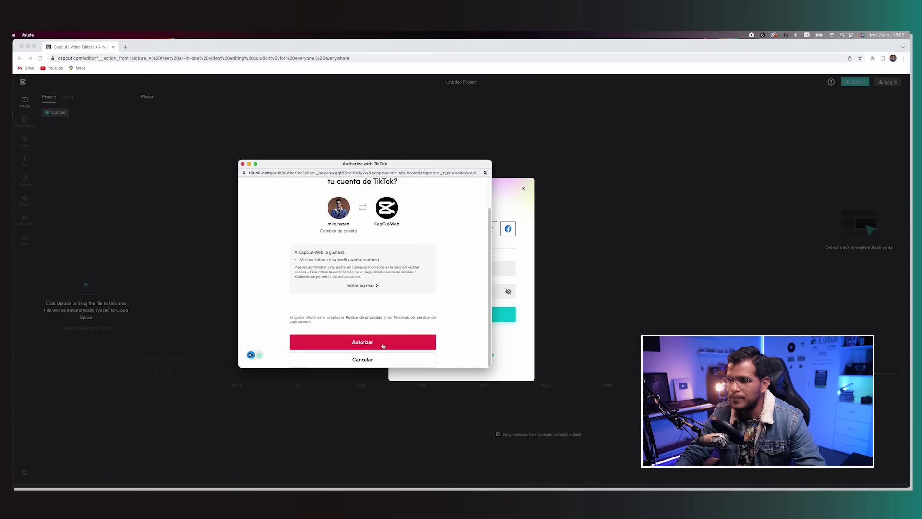
left_click(366, 342)
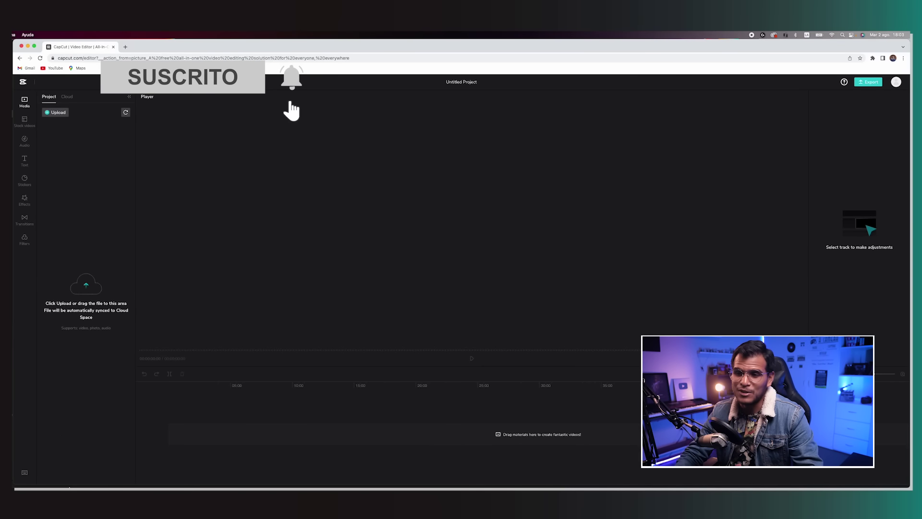
Step: Upload the three MP4 clips from the MATERIAL folder to the project media and add the sailing ship clip to the timeline
left_click(221, 474)
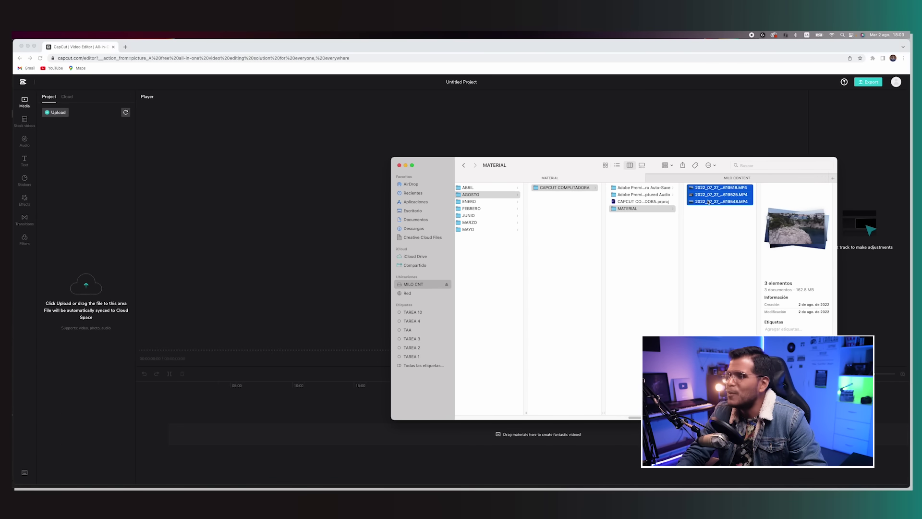
left_click_drag(708, 202, 68, 225)
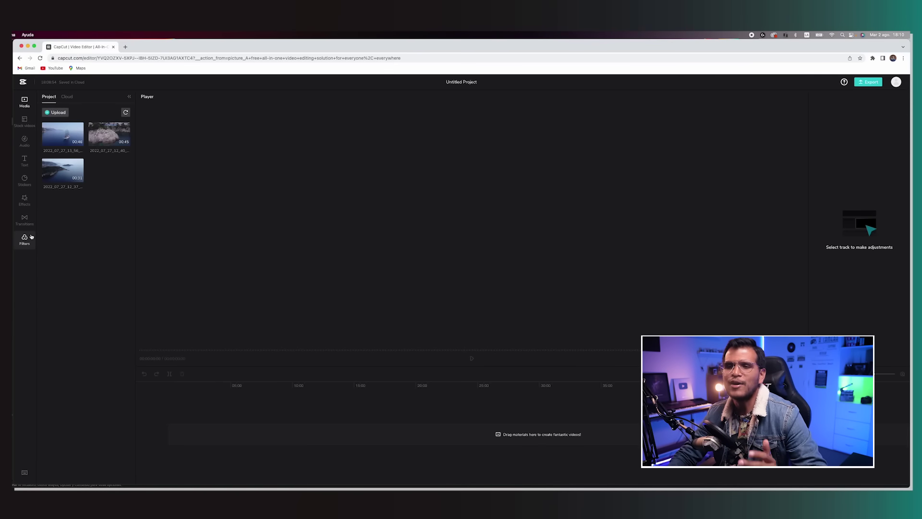
mouse_move(80, 143)
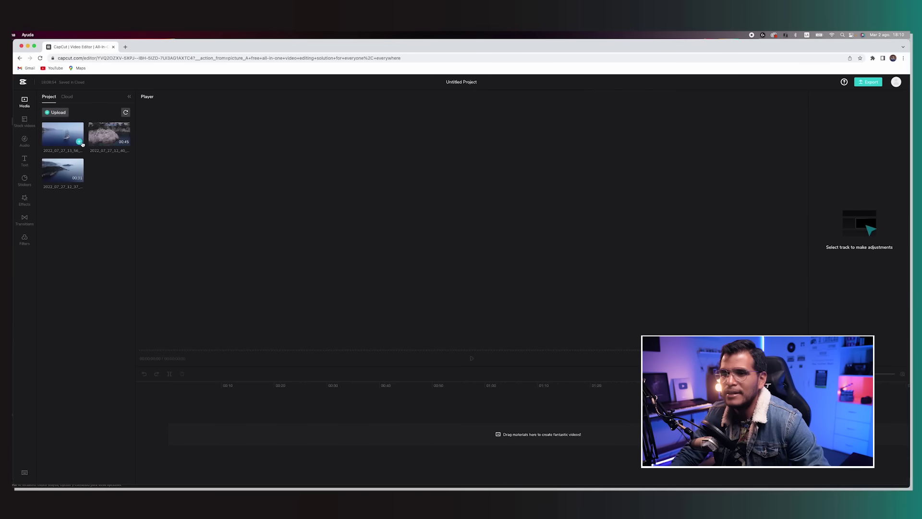
left_click(80, 143)
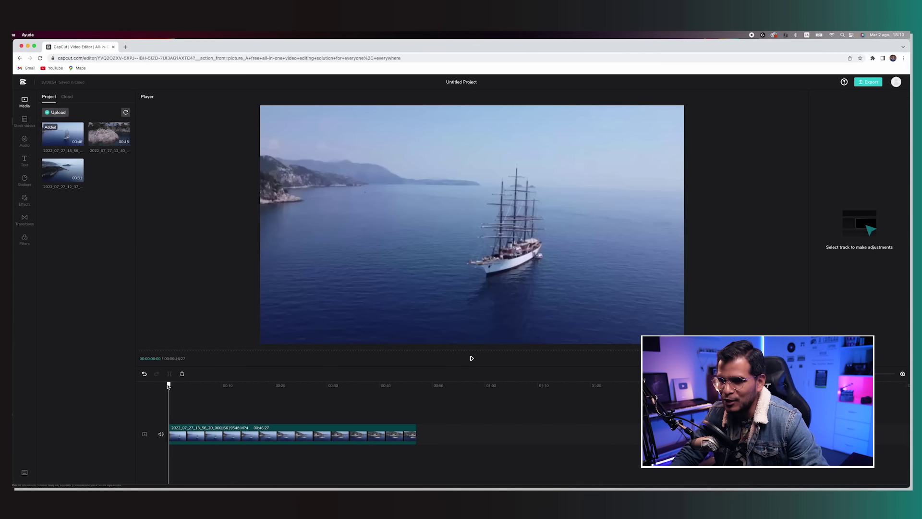
Step: Preview the ship clip and trim its start to the 00:00:18:00 mark
key("space")
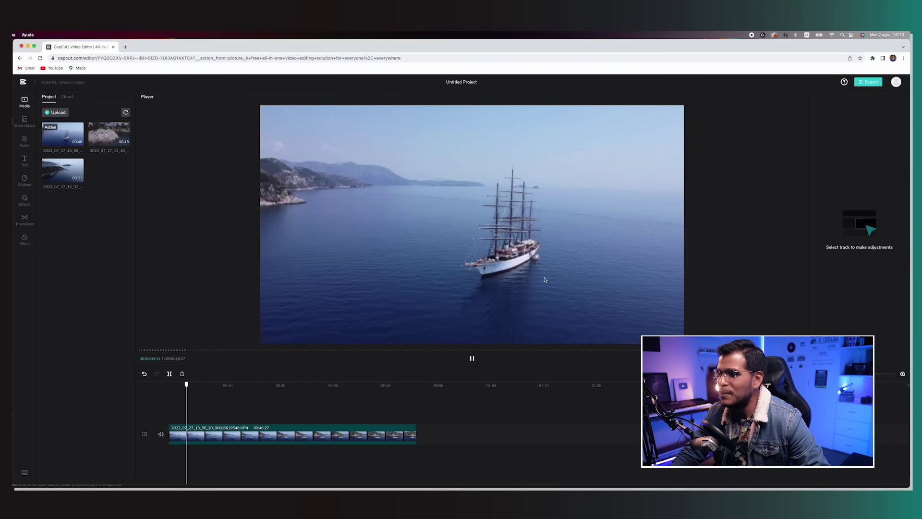
left_click(213, 385)
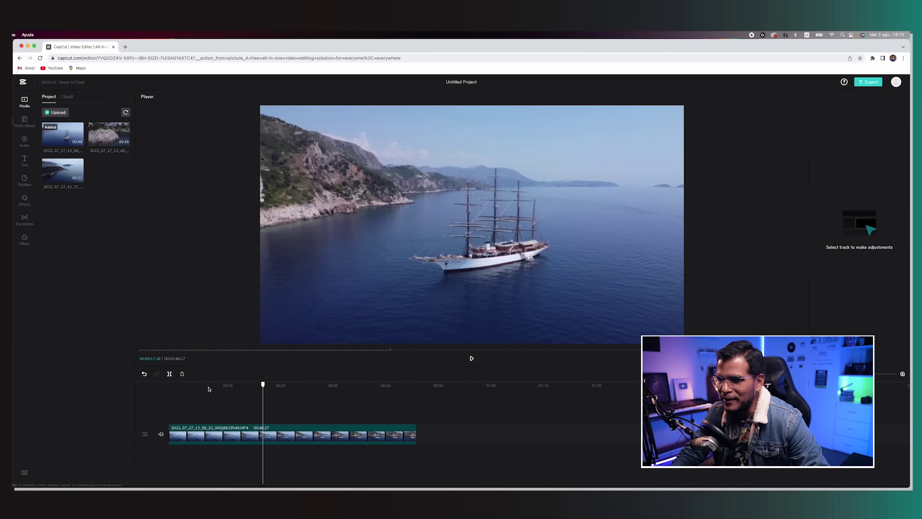
mouse_move(265, 387)
left_mouse_down()
mouse_move(278, 386)
mouse_move(264, 387)
left_mouse_up()
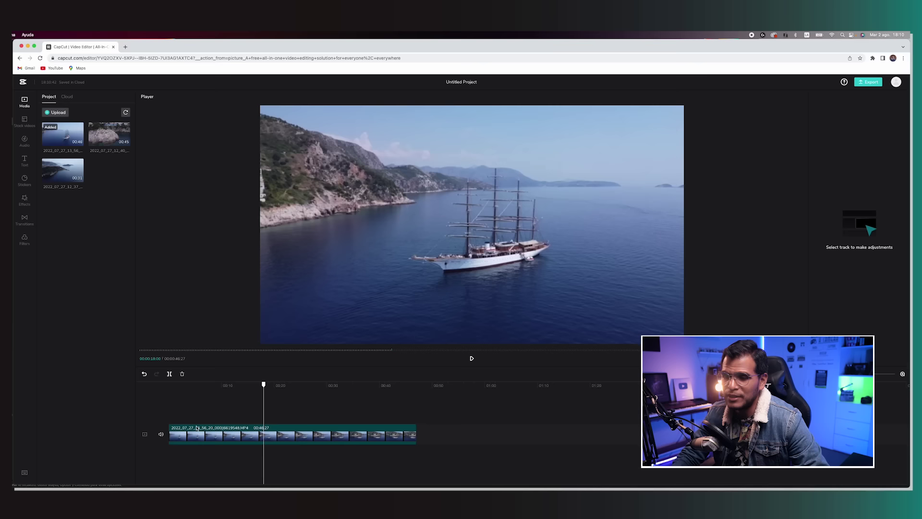
left_click(214, 434)
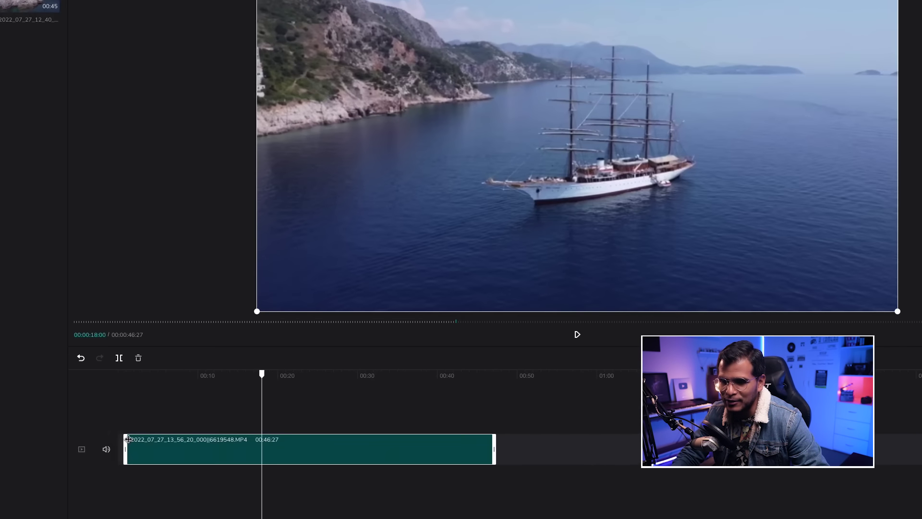
left_click_drag(168, 427, 263, 427)
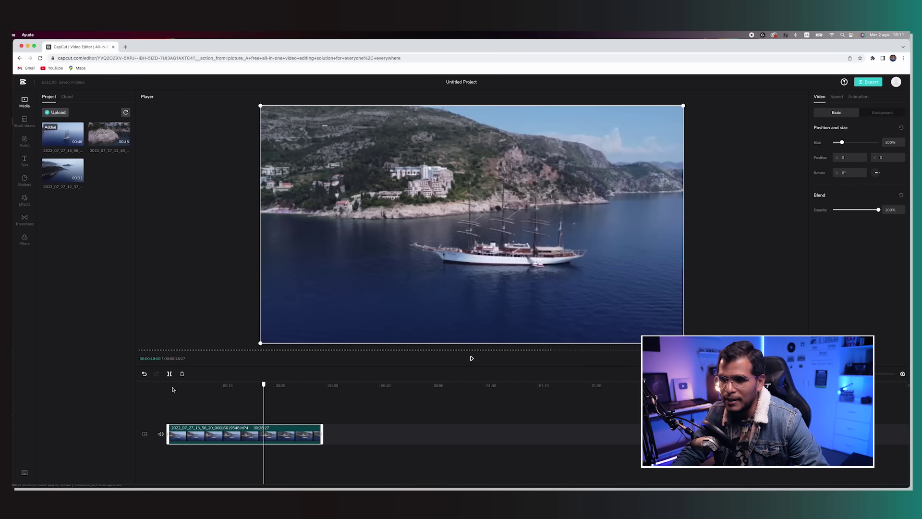
Step: Split the ship clip at 00:00:12:21 and delete the part after the cut
left_click(237, 386)
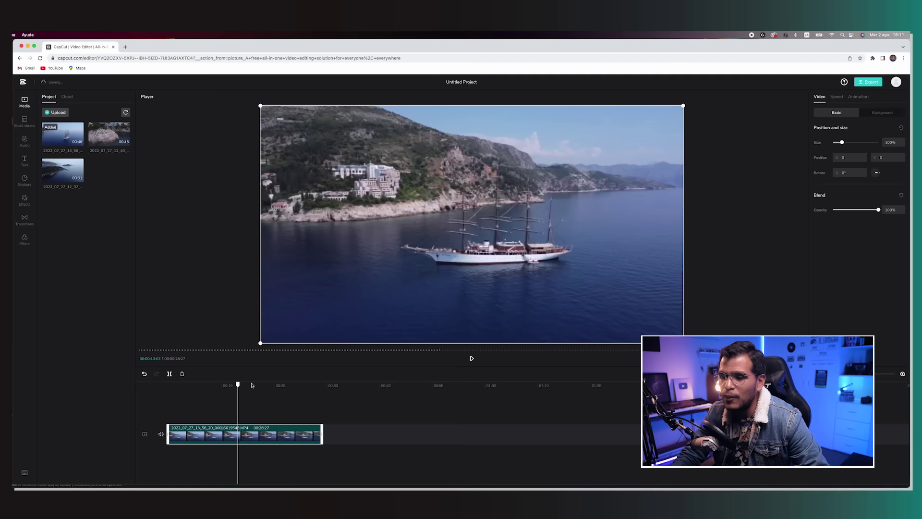
left_click_drag(237, 386, 235, 386)
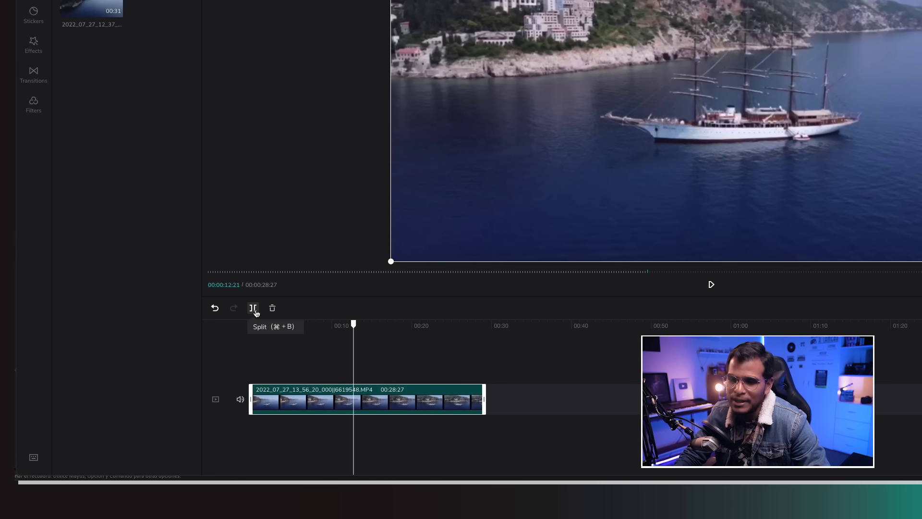
left_click(254, 310)
left_click(373, 366)
left_click(380, 410)
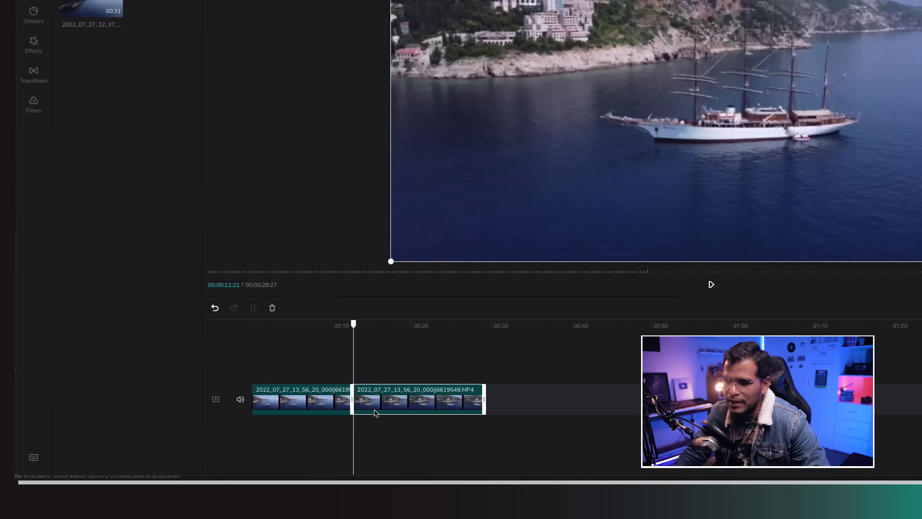
left_click(342, 405)
left_click(378, 402)
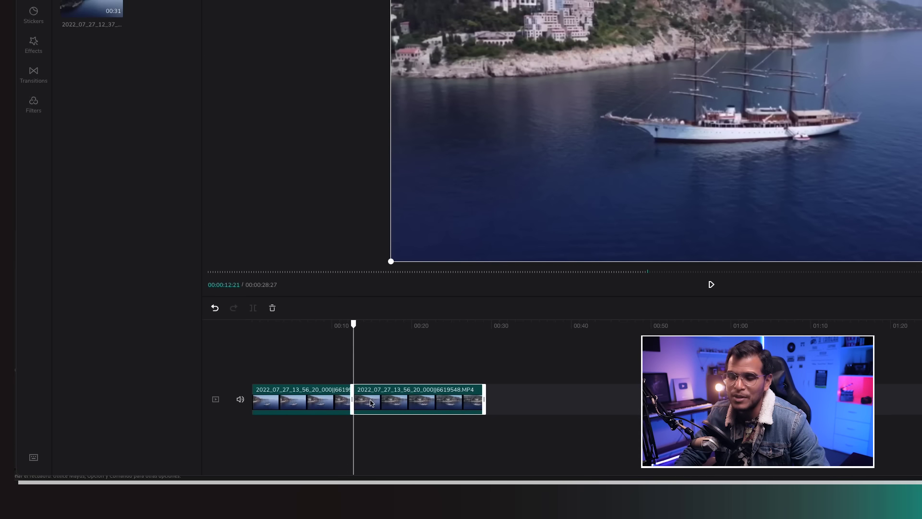
key("Delete")
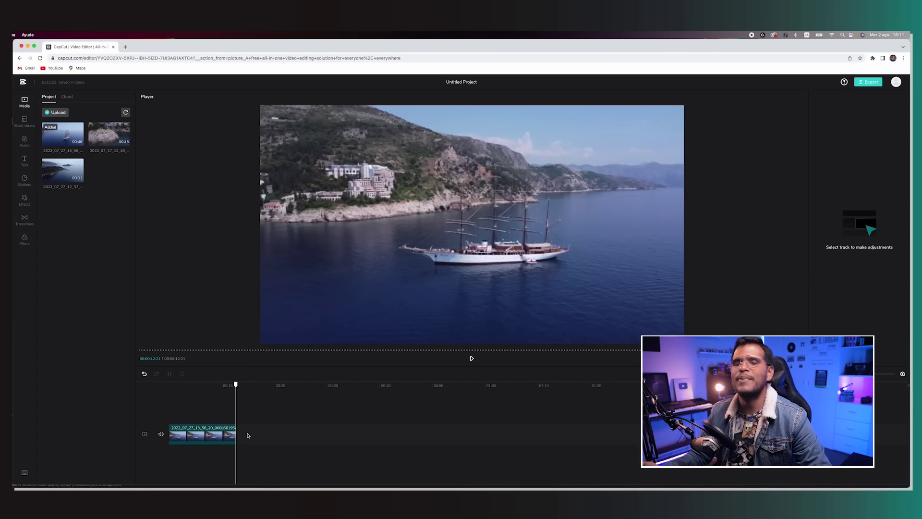
Step: Undo the deletion and the split of the ship clip, and deselect the clip
key("super+z")
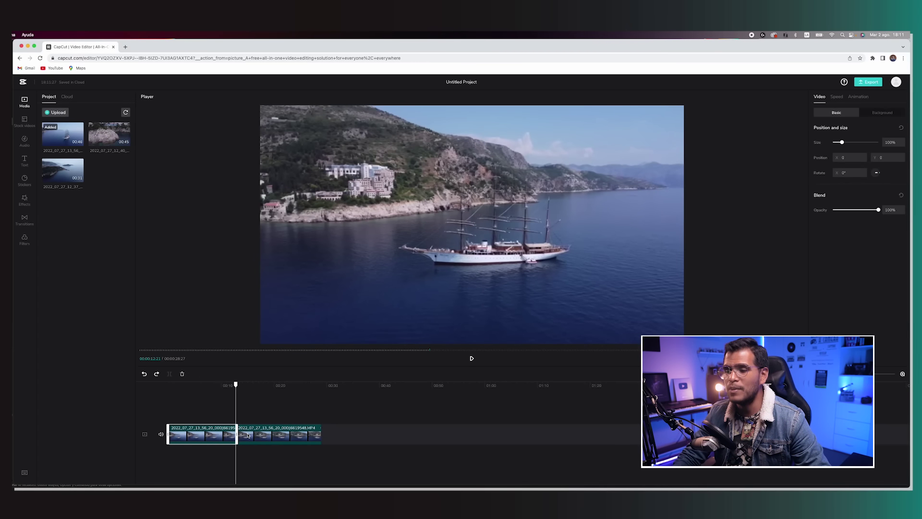
left_click(144, 374)
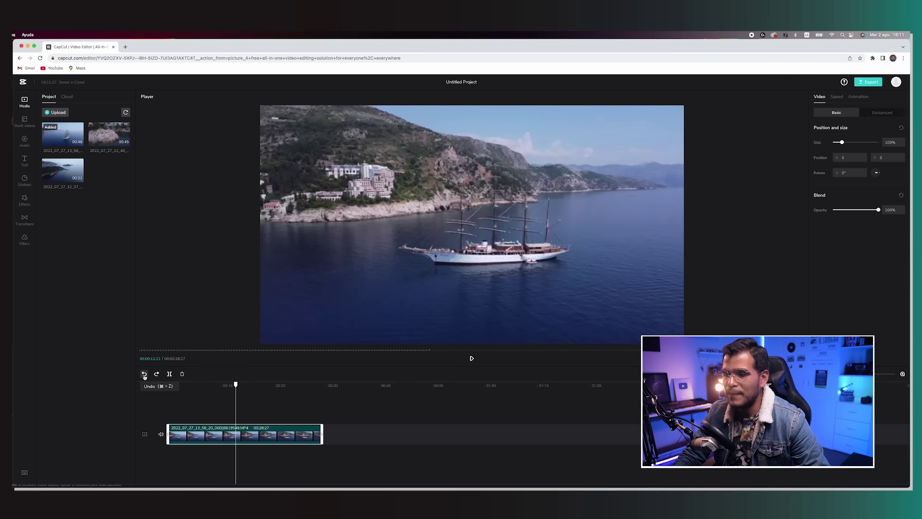
left_click(422, 432)
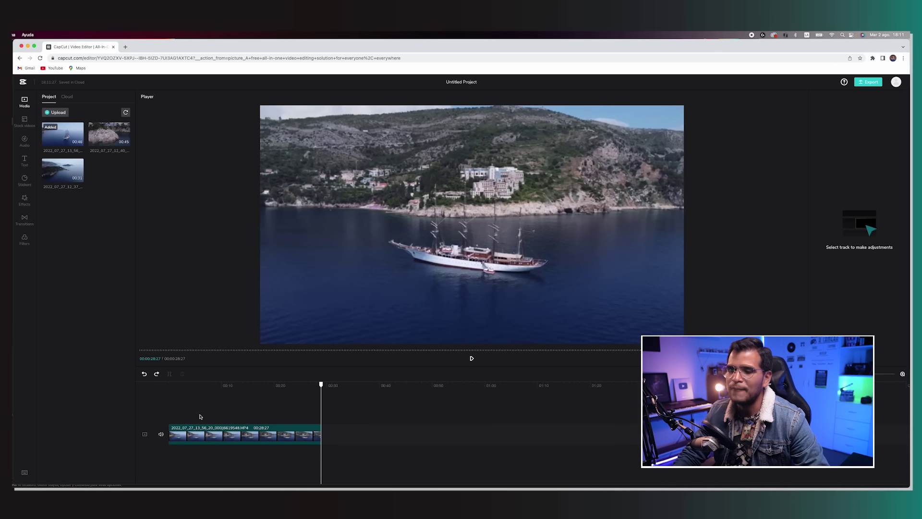
Step: Play back the trimmed ship clip from near its beginning to check the playback time, and pause at about 12 seconds
left_click(177, 386)
left_click(175, 387)
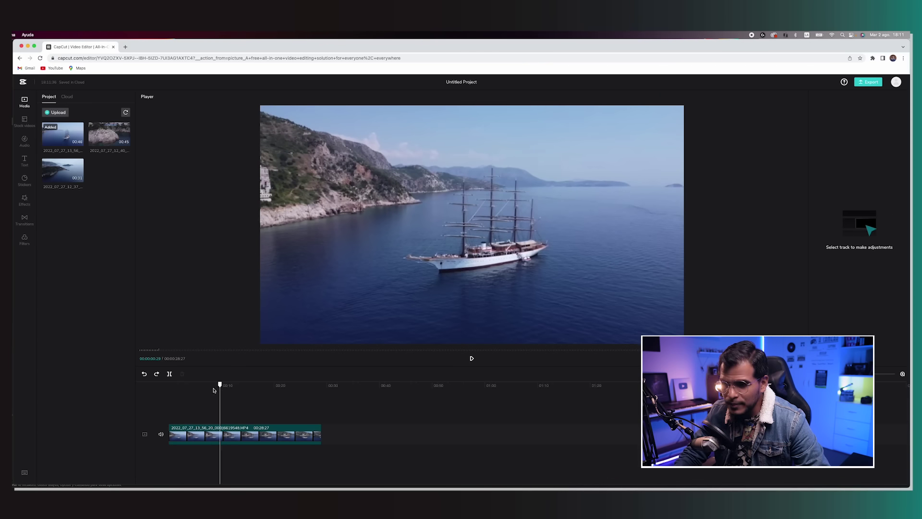
key("space")
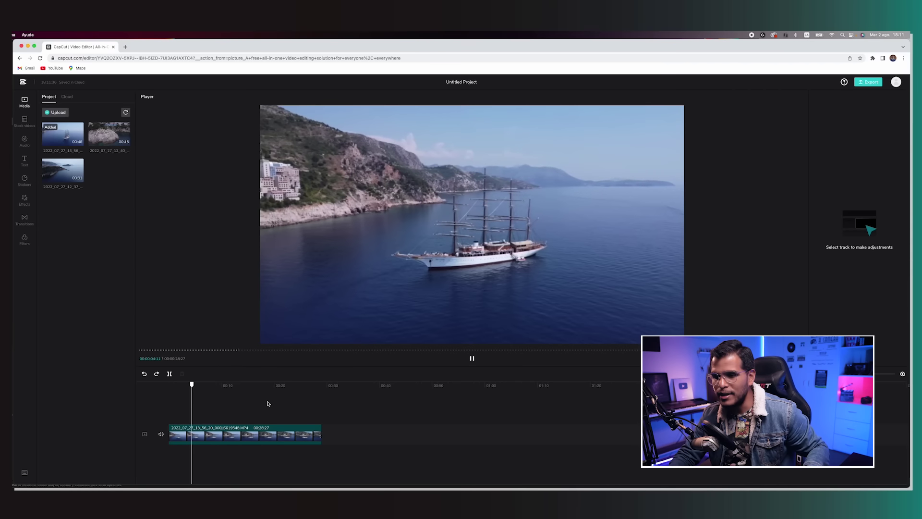
key("space")
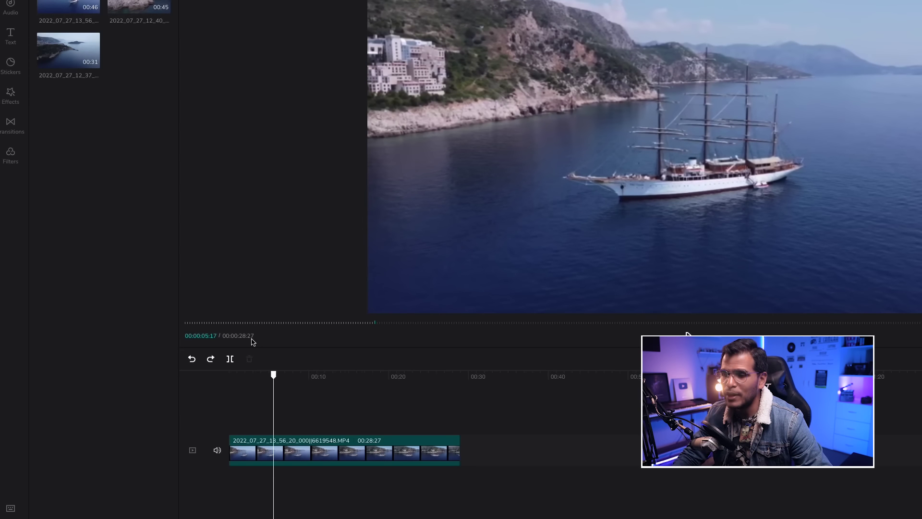
key("space")
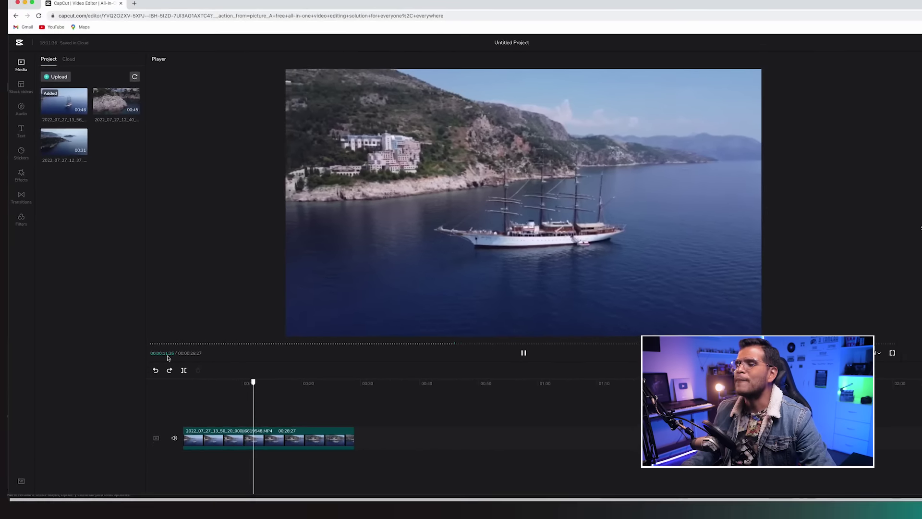
key("space")
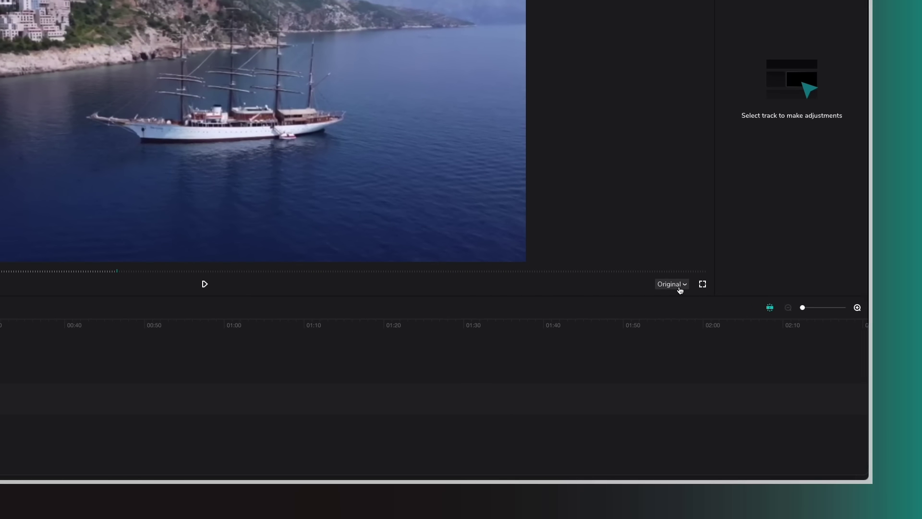
Step: Try the landscape canvas formats by setting the aspect ratio to 4:3 and 2:1 in turn
left_click(680, 288)
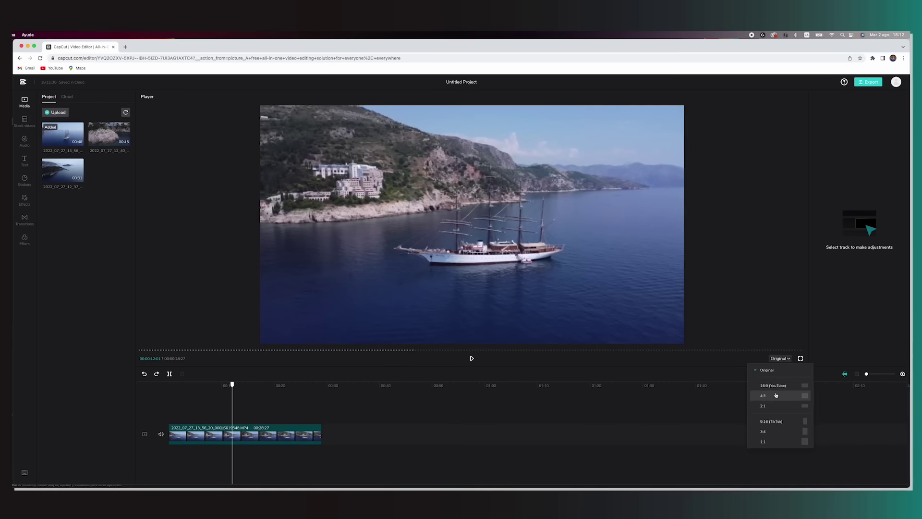
left_click(653, 340)
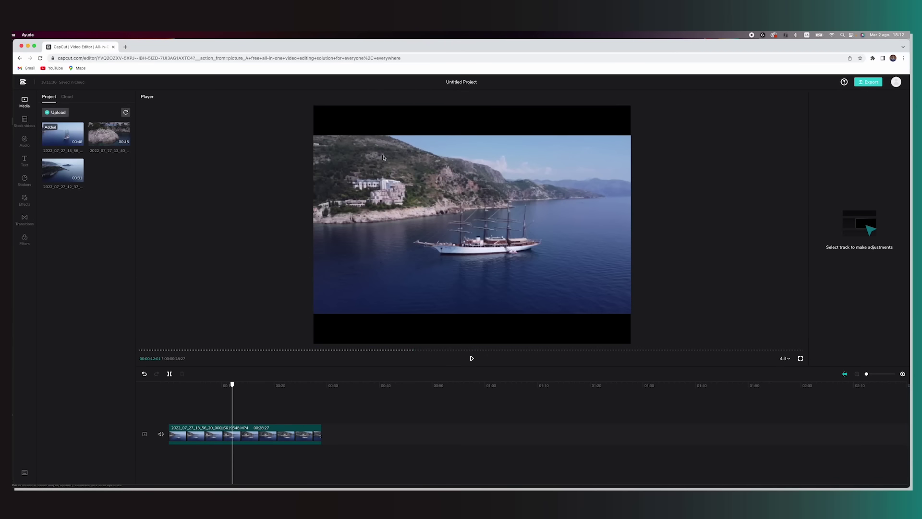
left_click(784, 358)
left_click(778, 406)
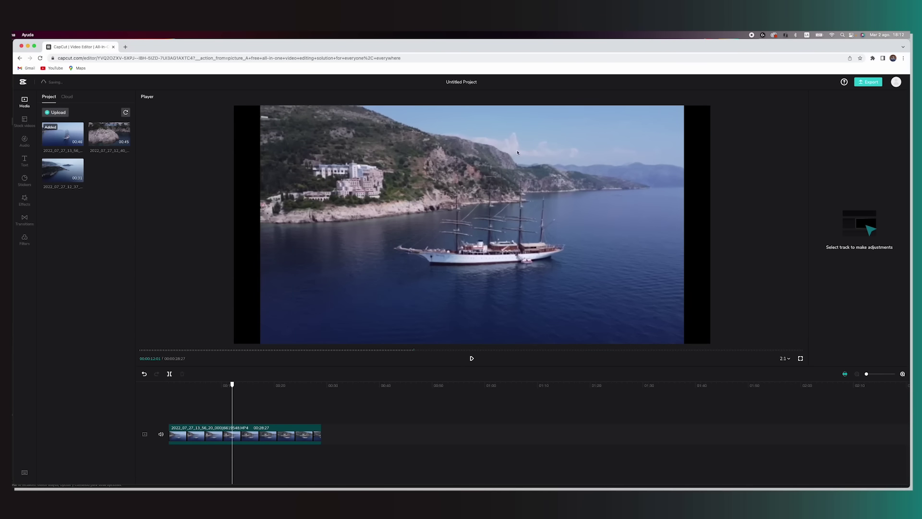
Step: Try the vertical and square canvas formats by setting the aspect ratio to 9:16 (TikTok), 3:4 and 1:1 in turn
left_click(784, 358)
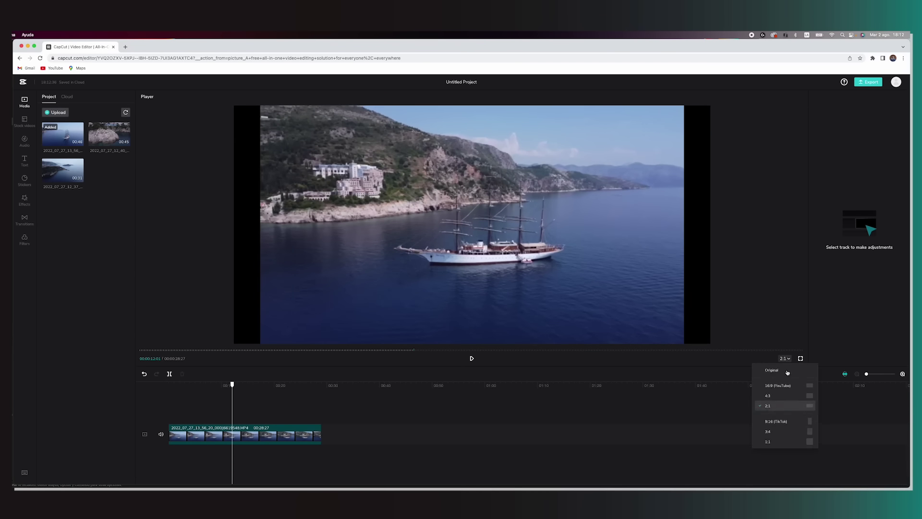
left_click(776, 421)
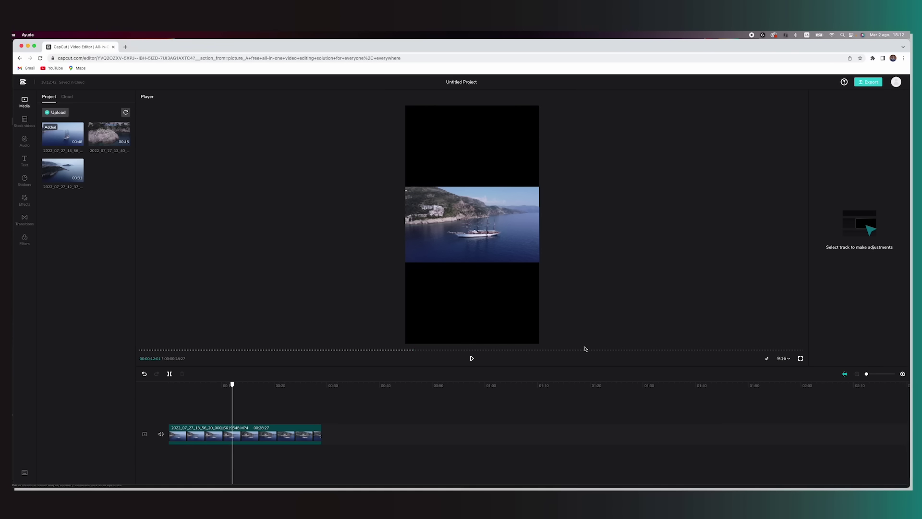
left_click(784, 359)
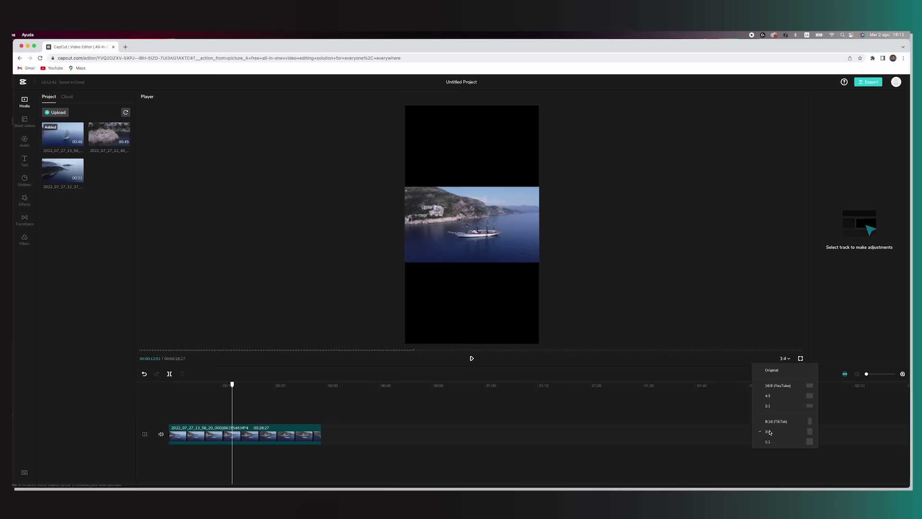
left_click(767, 431)
left_click(783, 359)
left_click(769, 442)
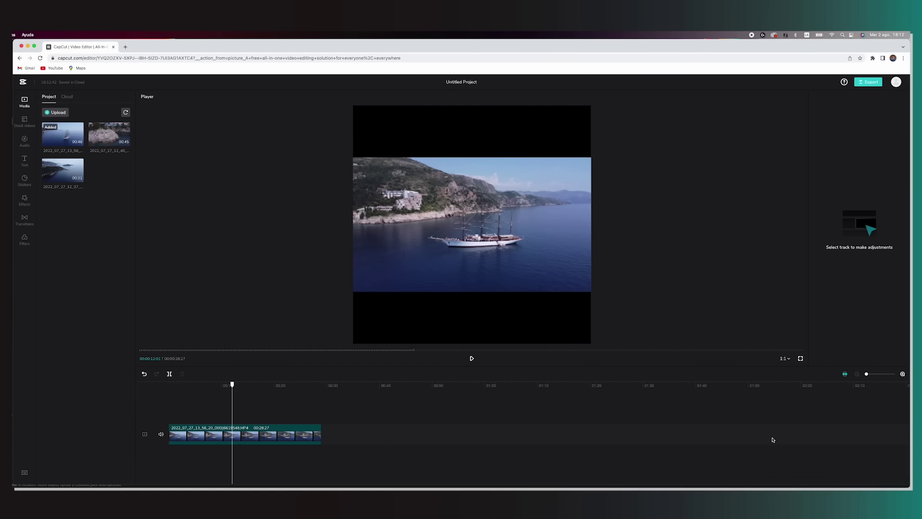
Step: Open the list of canvas aspect ratios for the project
left_click(784, 358)
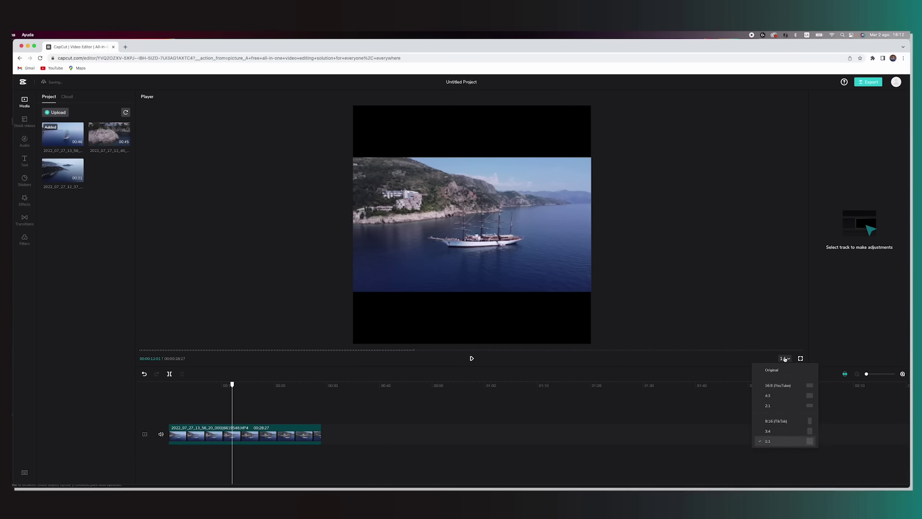
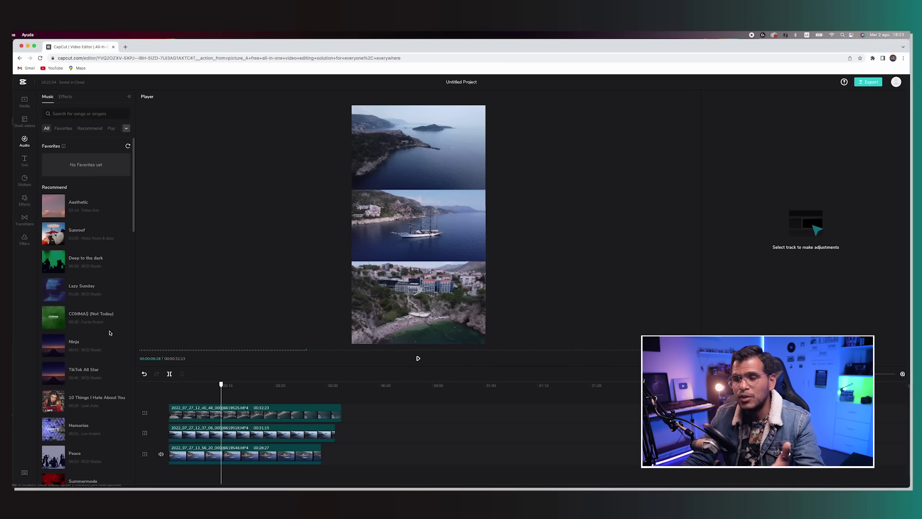
Step: Try the recommended song Sunroof on the timeline, check its copyright notice, and delete the song
mouse_move(111, 325)
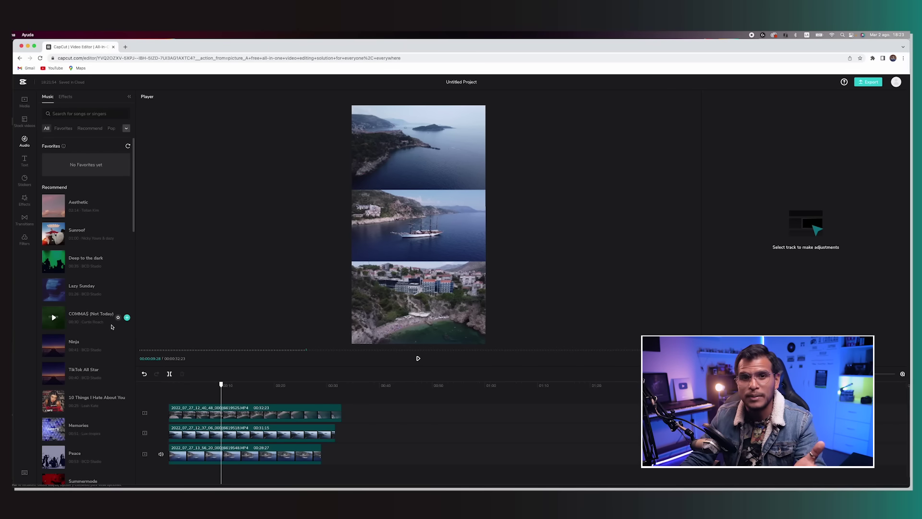
mouse_move(71, 222)
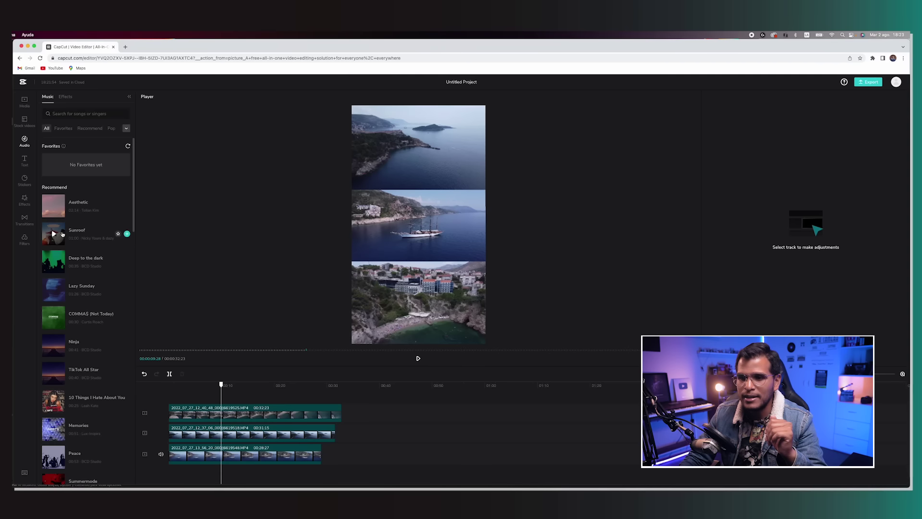
left_click(127, 233)
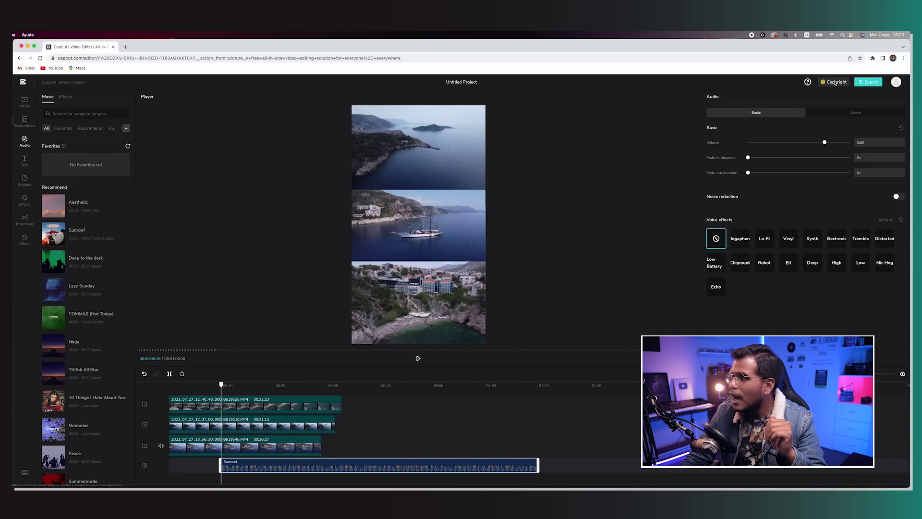
mouse_move(836, 86)
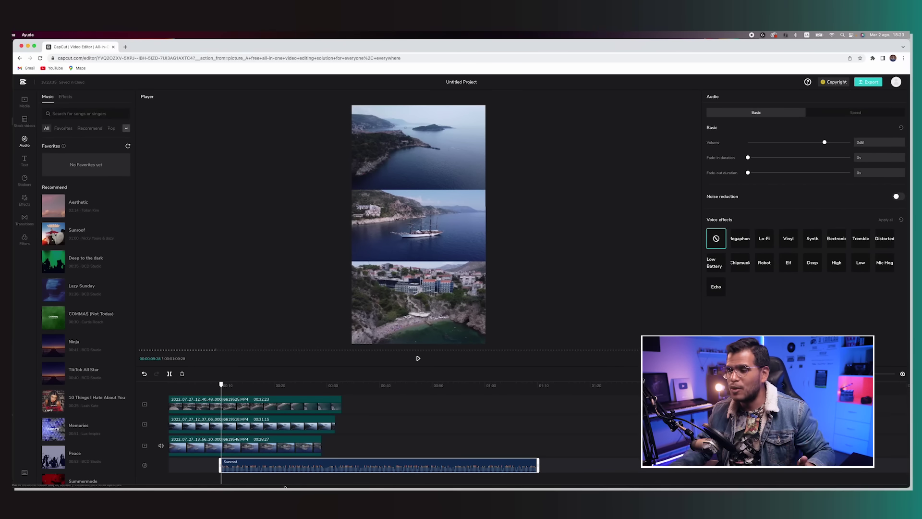
key("Delete")
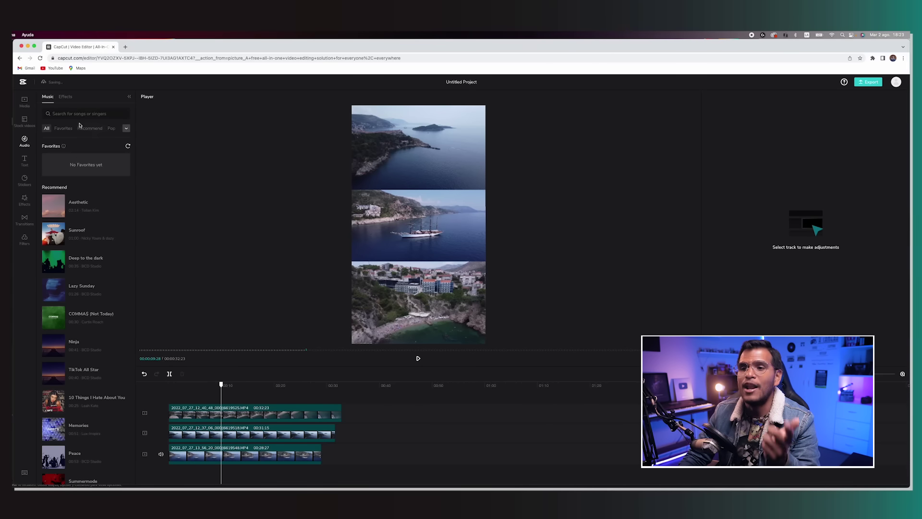
Step: Browse the transition category of the audio effects and preview the Woosh with echo sound
left_click(66, 97)
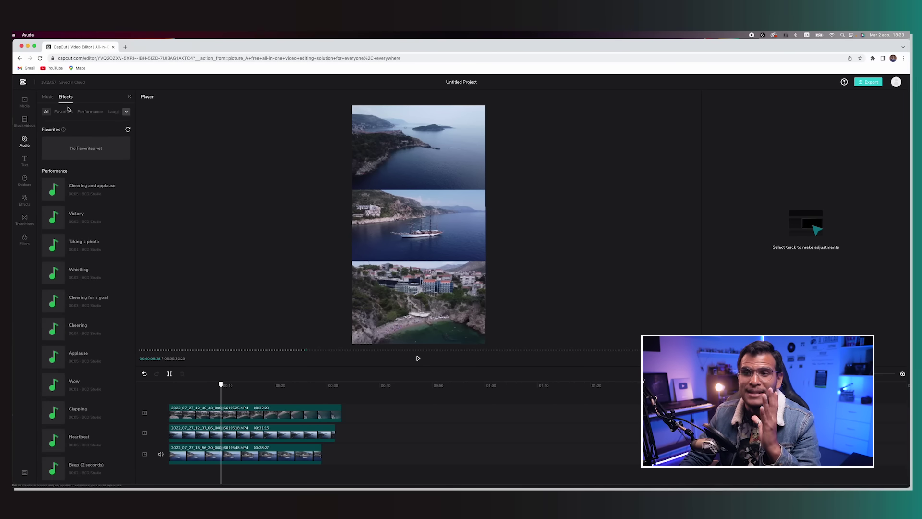
left_click(126, 112)
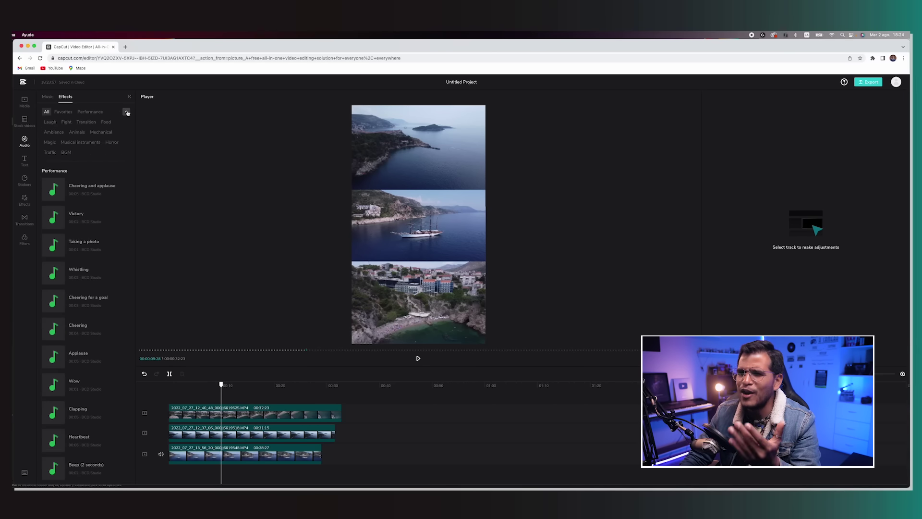
left_click(91, 126)
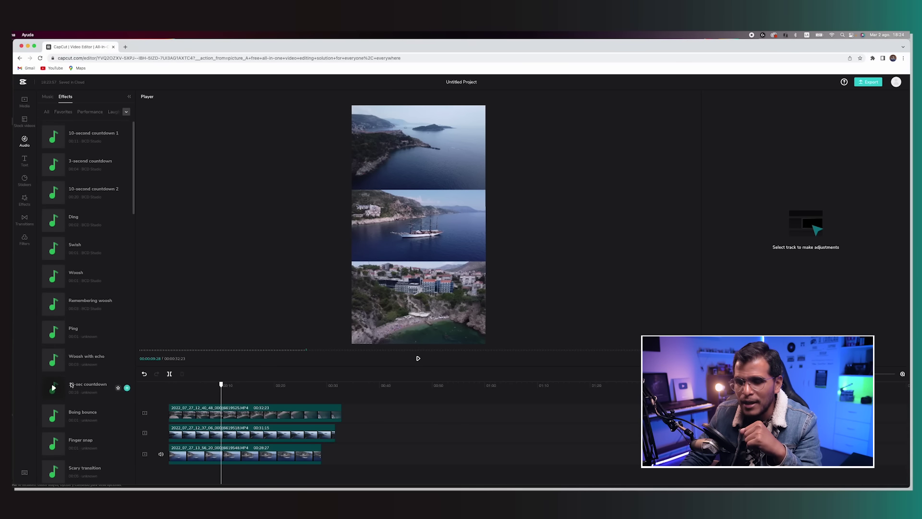
left_click(54, 360)
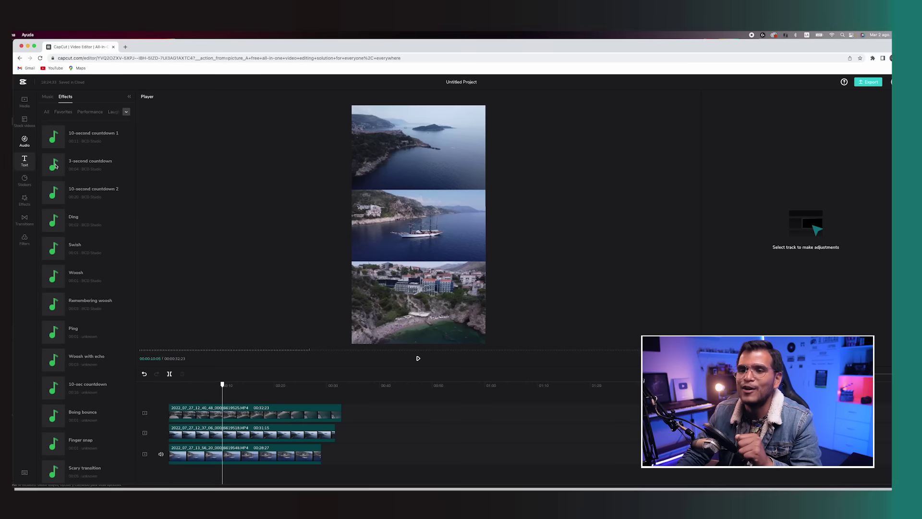
Step: Look through the text styles, add a default text to the timeline and set its content to CROACIA
left_click(19, 163)
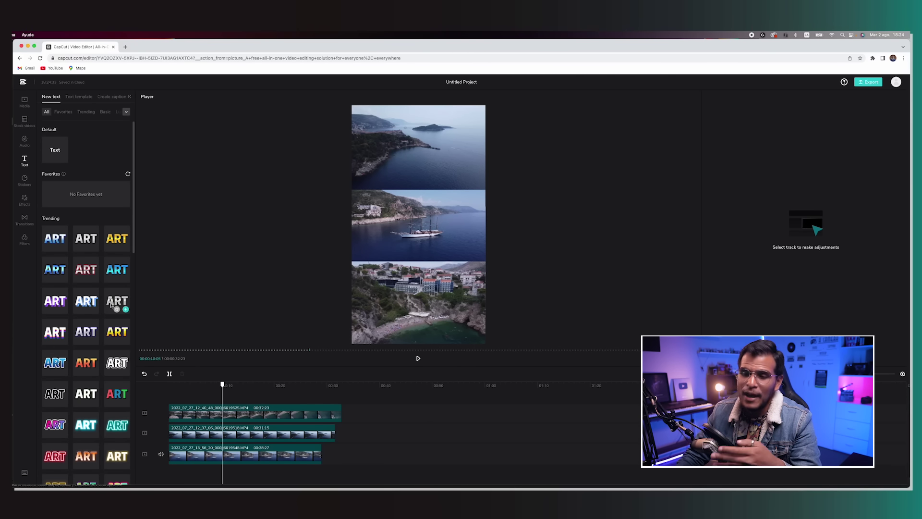
scroll(115, 307, "down", 2)
scroll(114, 250, "down", 10)
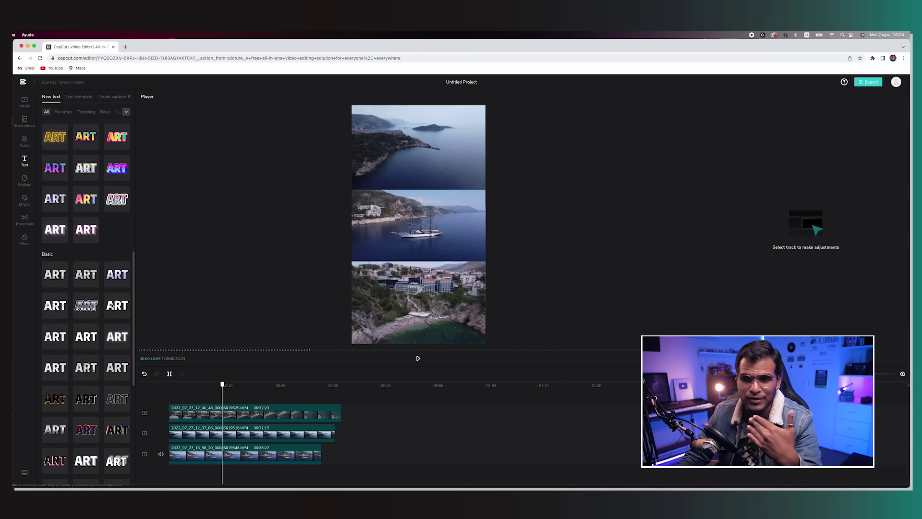
scroll(111, 304, "up", 10)
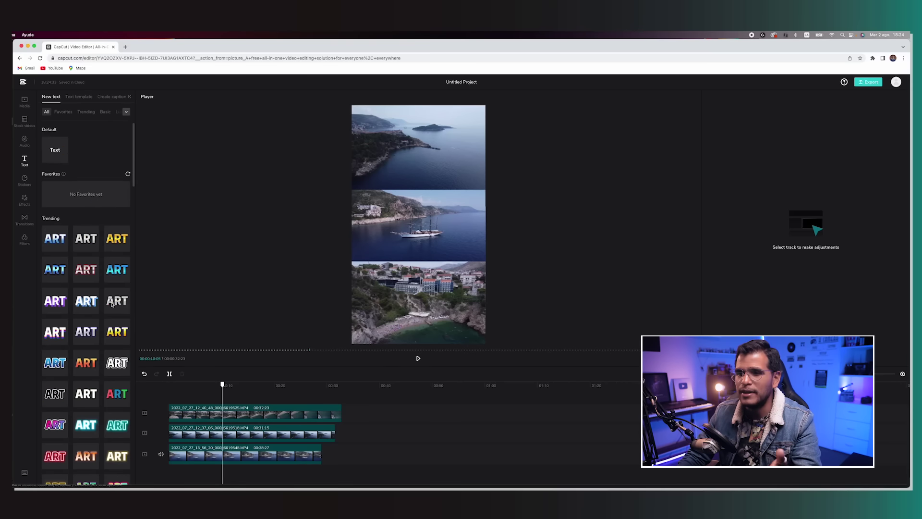
left_click(63, 159)
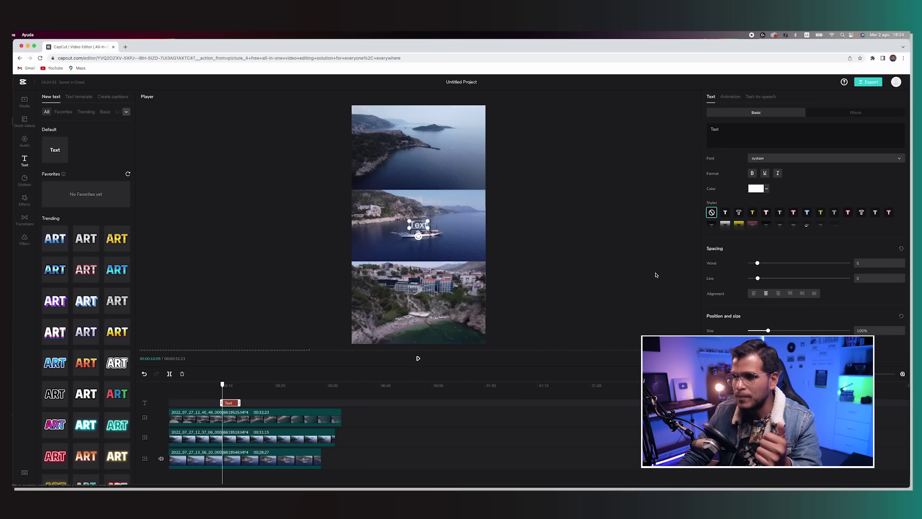
left_click(722, 133)
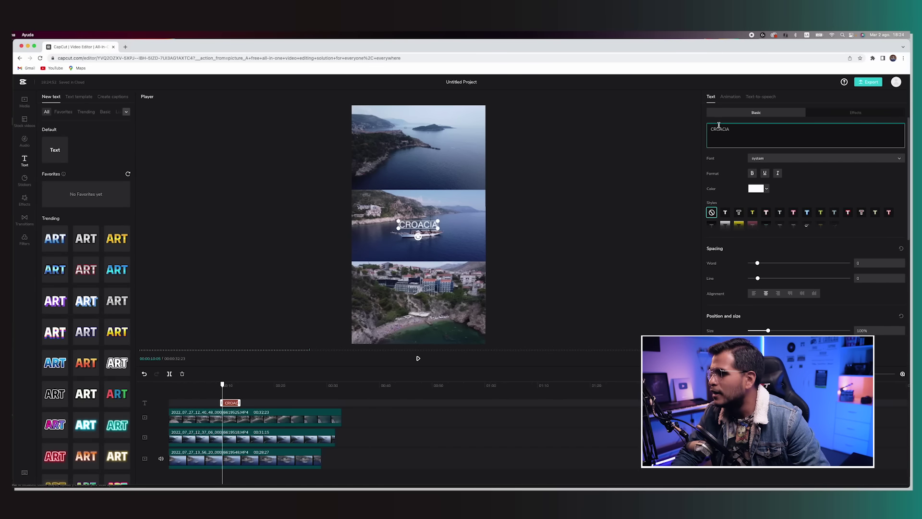
Step: Set the CROACIA text's font to Anton, enlarge it and place it over the seam between the middle and lower videos
left_click(774, 158)
left_click(768, 180)
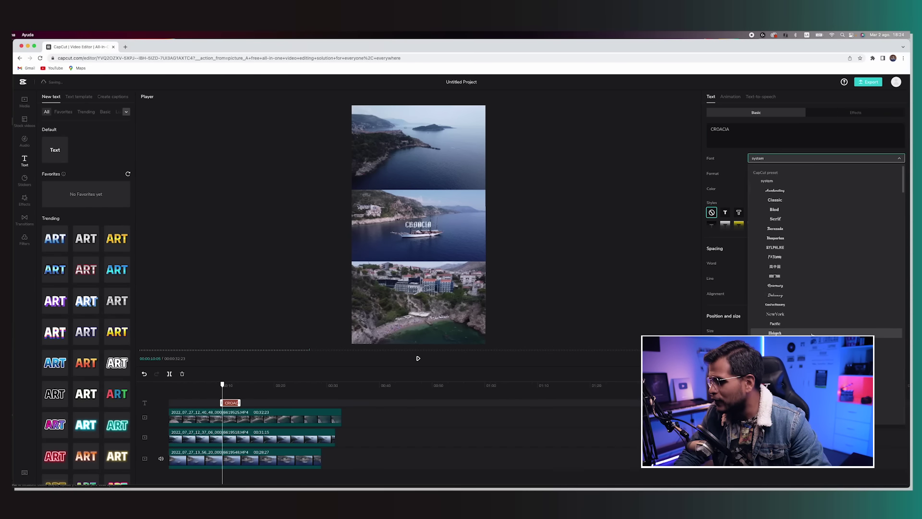
left_click_drag(437, 260, 437, 266)
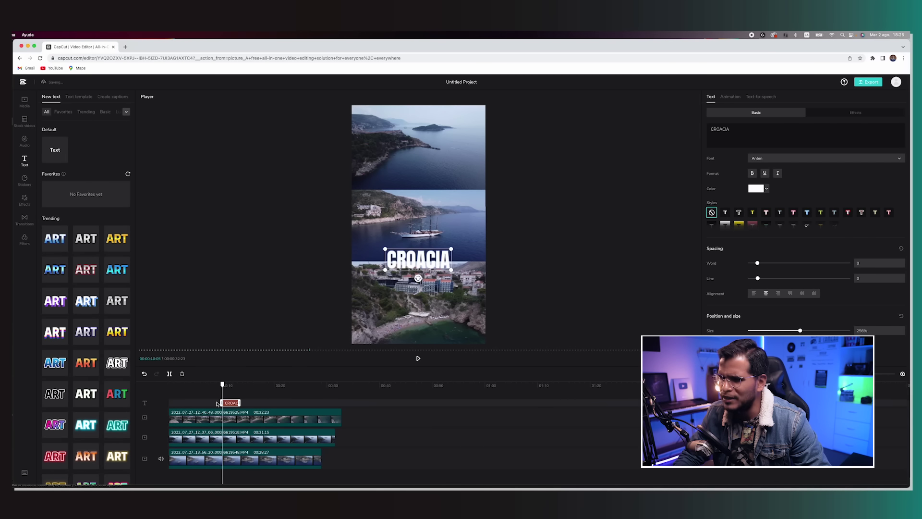
Step: Extend the CROACIA text clip back to the start of the timeline and apply the outline-only Basic text effect
left_click_drag(222, 387, 173, 390)
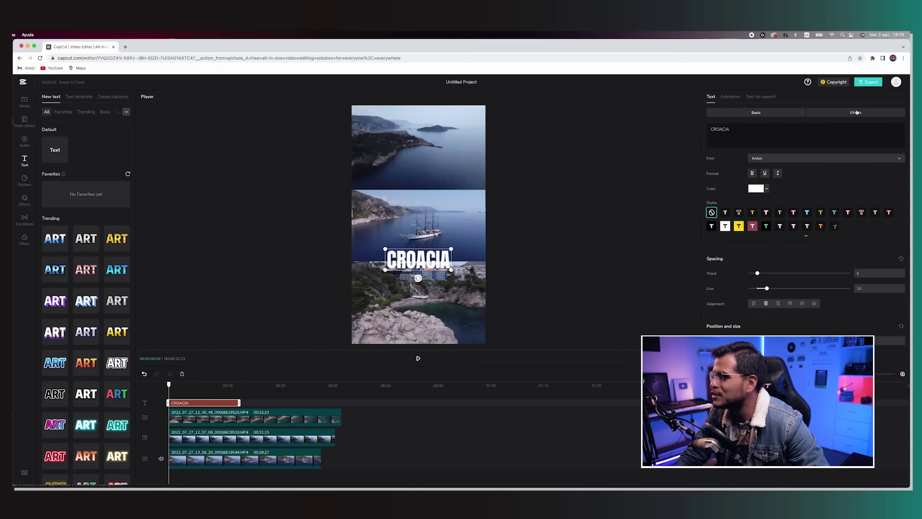
left_click(856, 112)
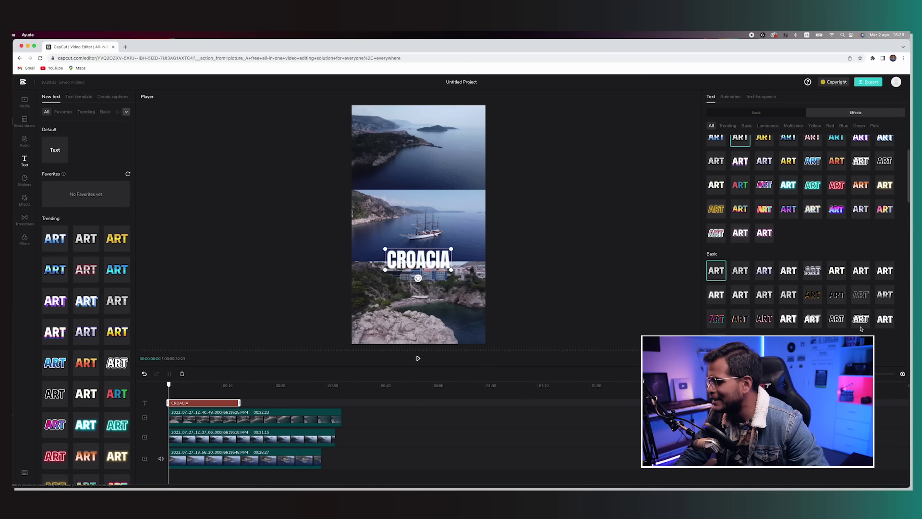
left_click(860, 296)
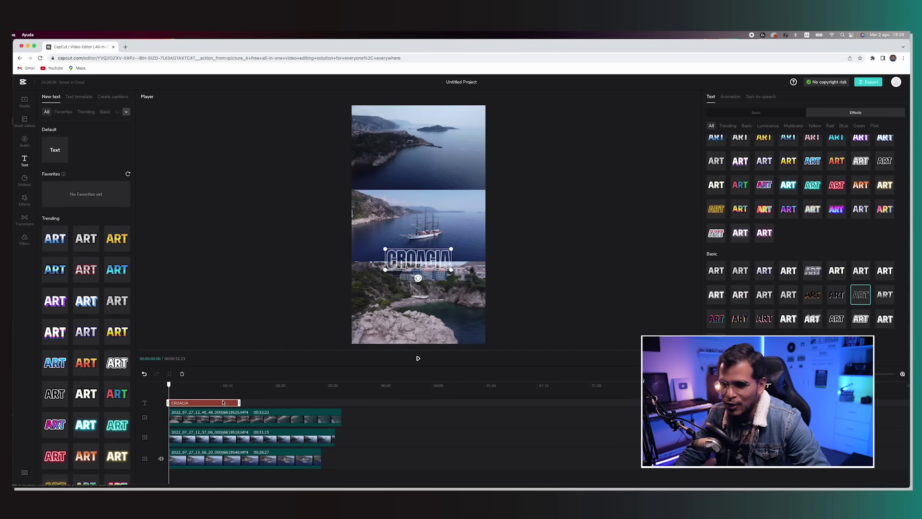
Step: Duplicate the outlined CROACIA text clip and move the copy further along the timeline, past the end of the original
key("ctrl+c")
key("ctrl+v")
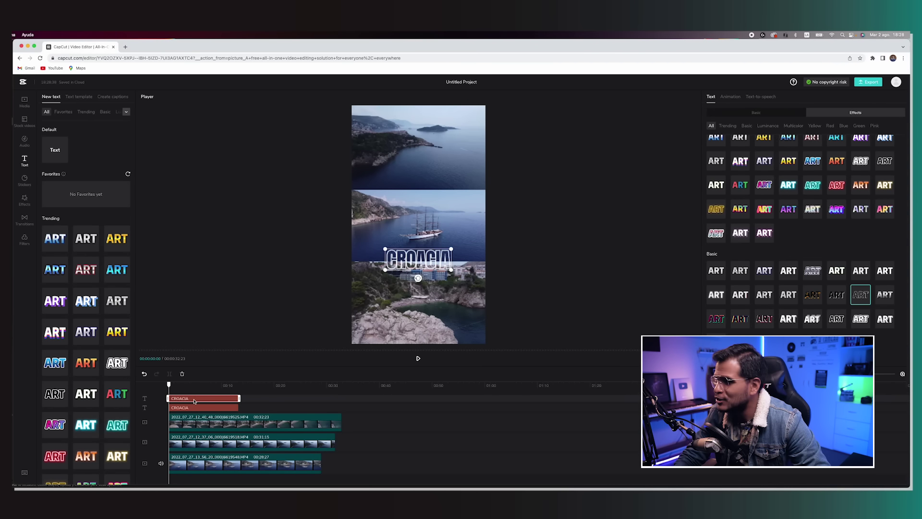
left_click_drag(225, 401, 313, 400)
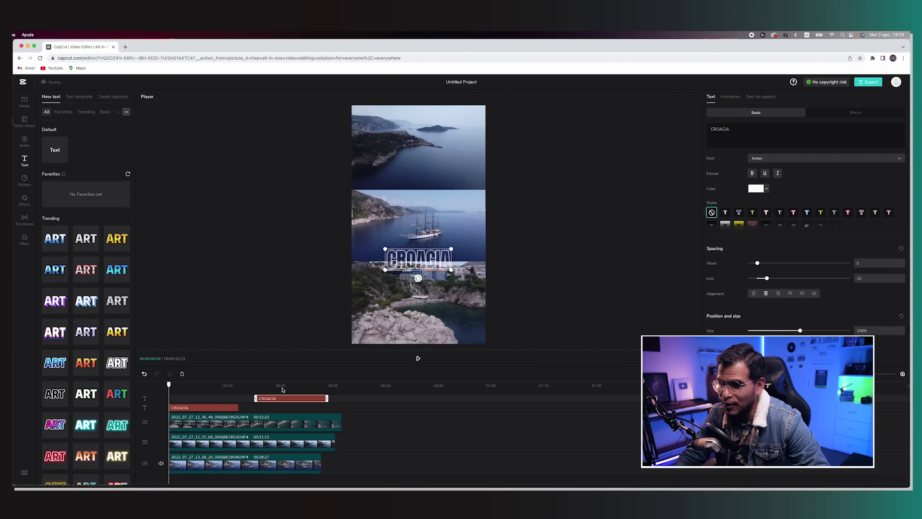
Step: Remove the text effect from the copied CROACIA clip so its letters are solid white
left_click(291, 385)
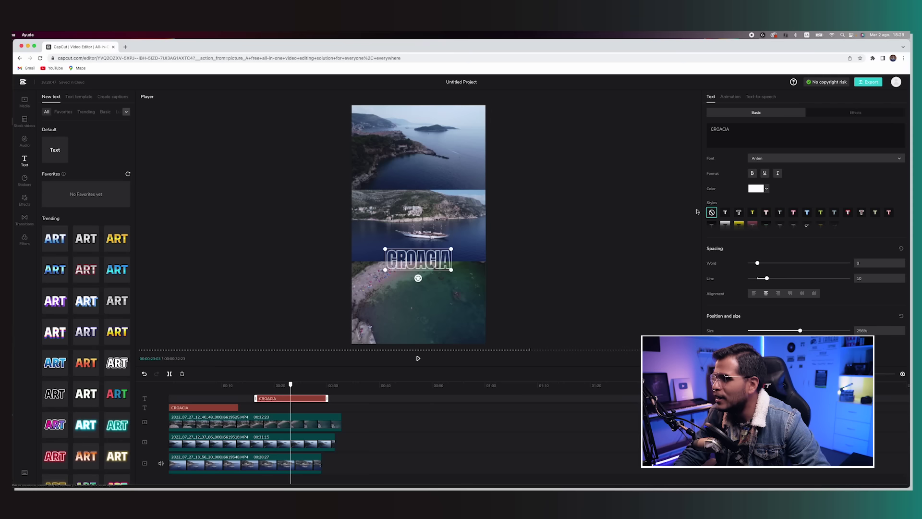
left_click(848, 113)
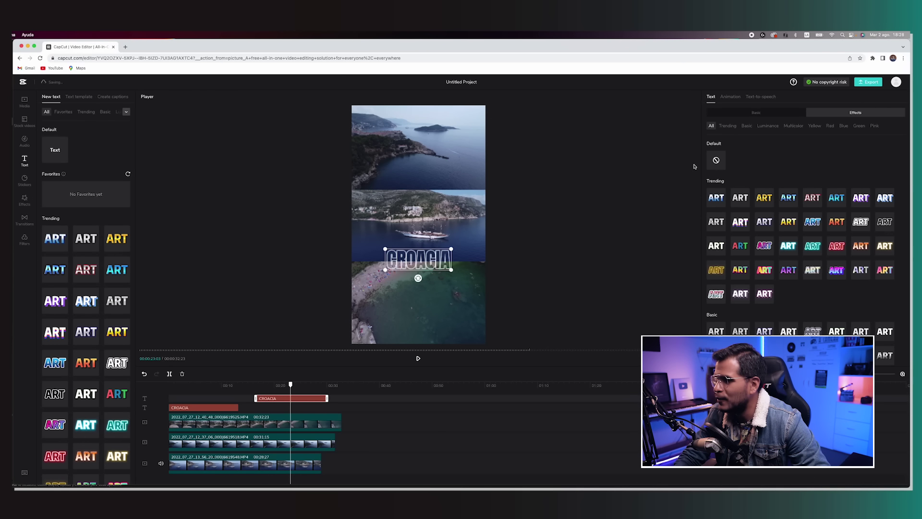
left_click(708, 166)
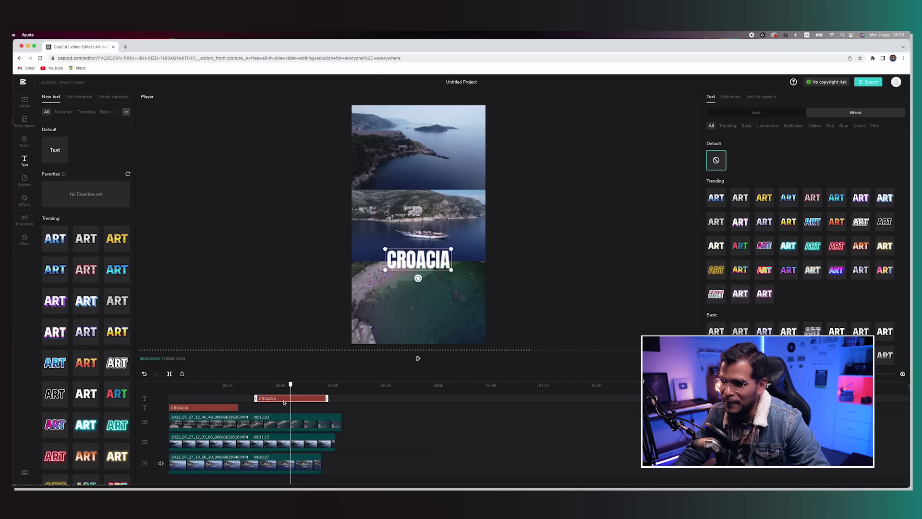
Step: Try overlapping the solid CROACIA clip with the outlined one and check the frames at about 4 and 8 seconds
left_click_drag(284, 402, 227, 402)
left_click(190, 398)
left_click(191, 386)
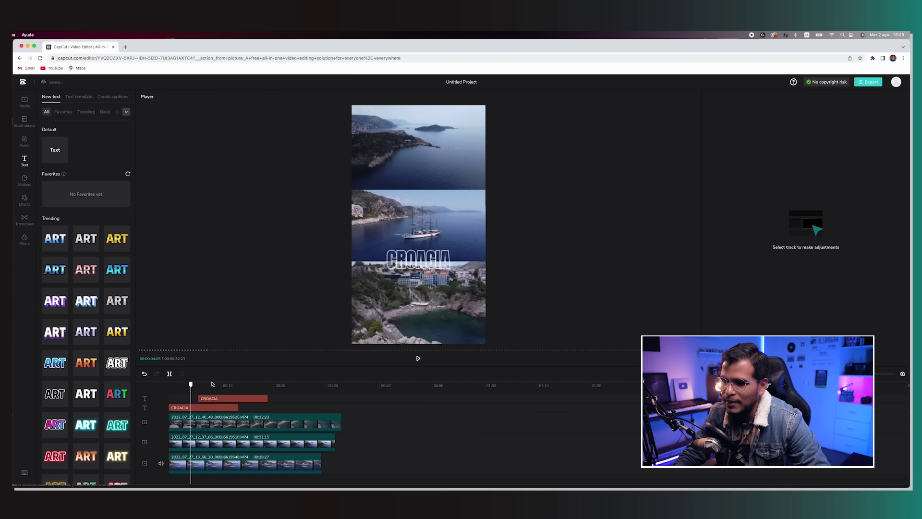
left_click(212, 385)
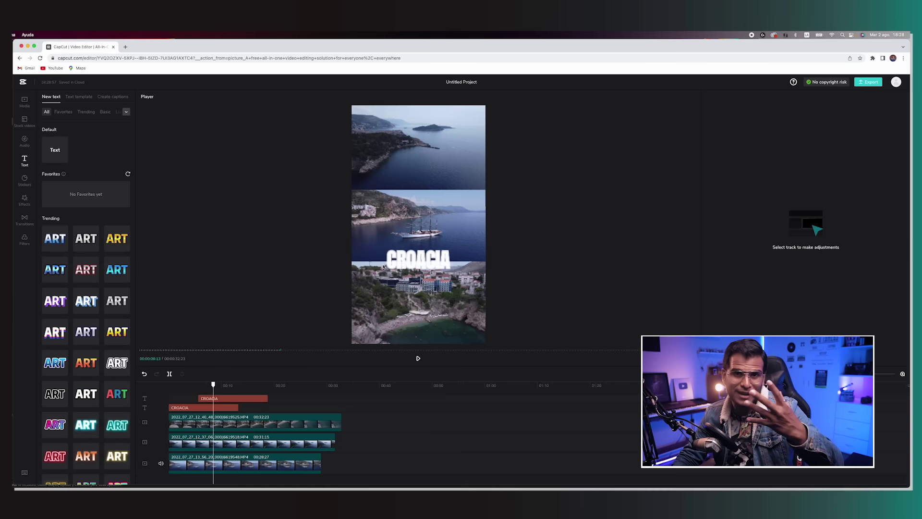
Step: Apply a Faded Wipe entrance animation to the solid CROACIA text and lengthen the animation's duration
left_click(207, 401)
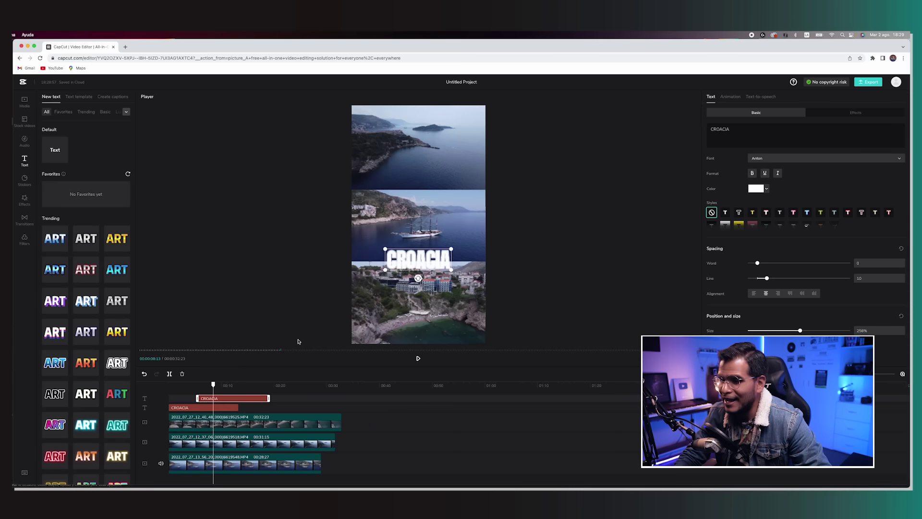
left_click(730, 96)
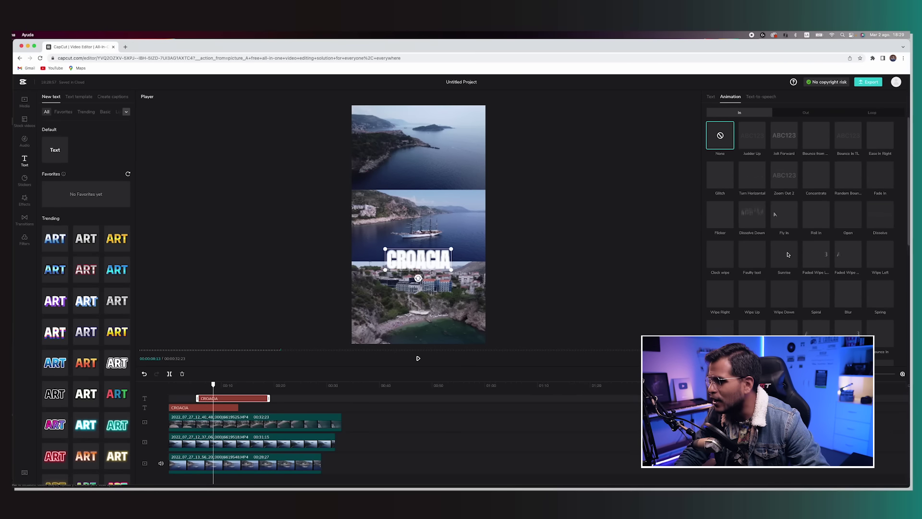
scroll(787, 255, "down", 1)
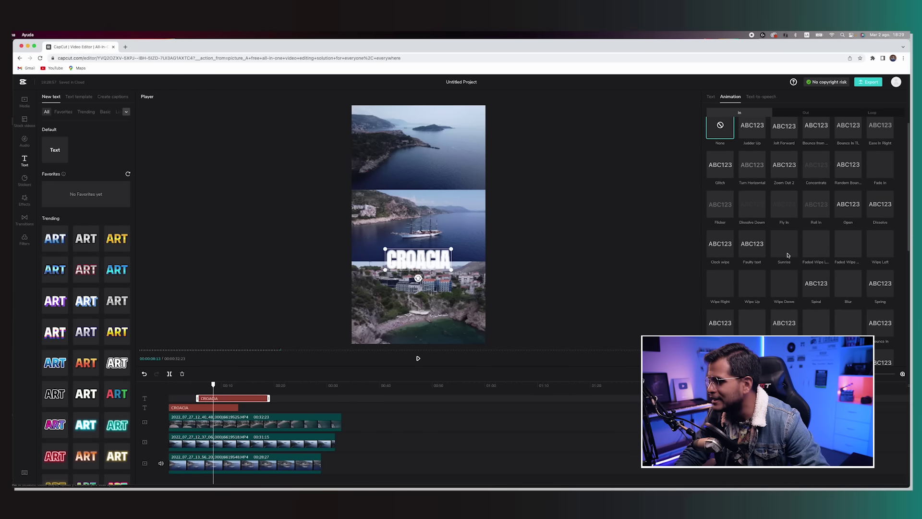
scroll(807, 283, "down", 2)
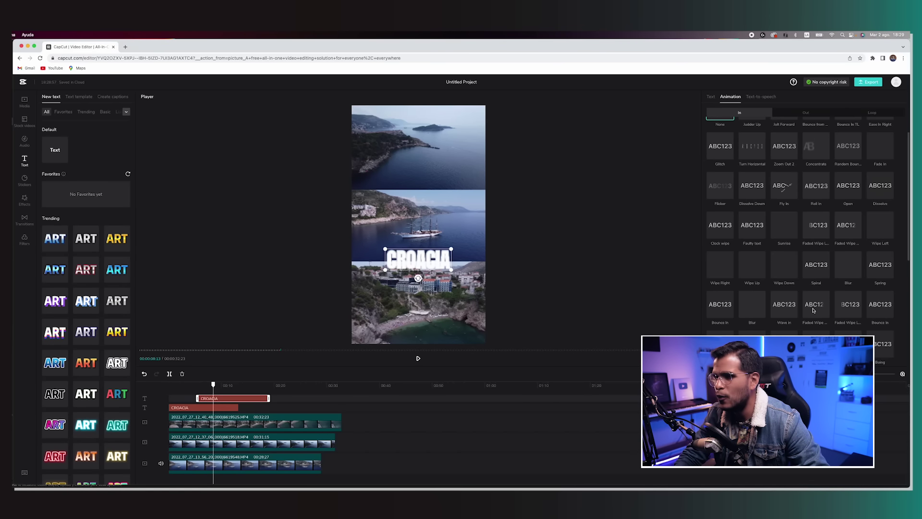
left_click(816, 308)
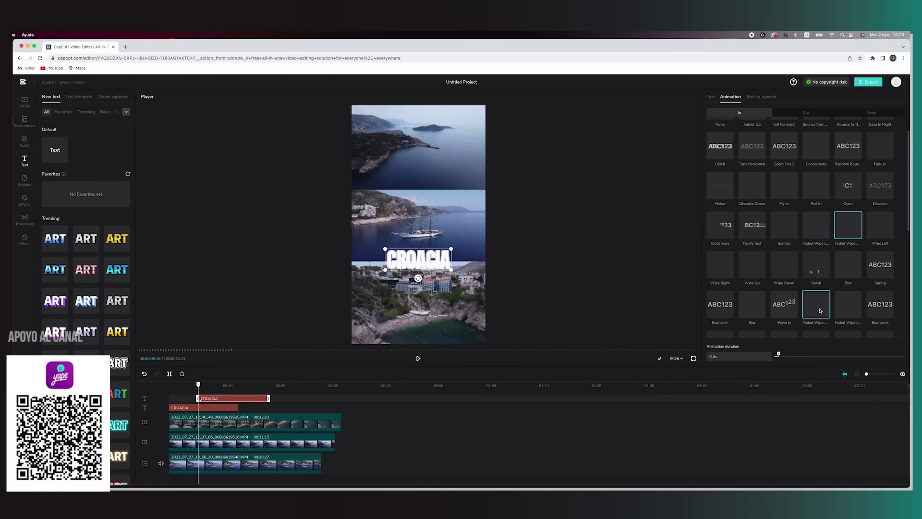
left_click_drag(778, 353, 802, 354)
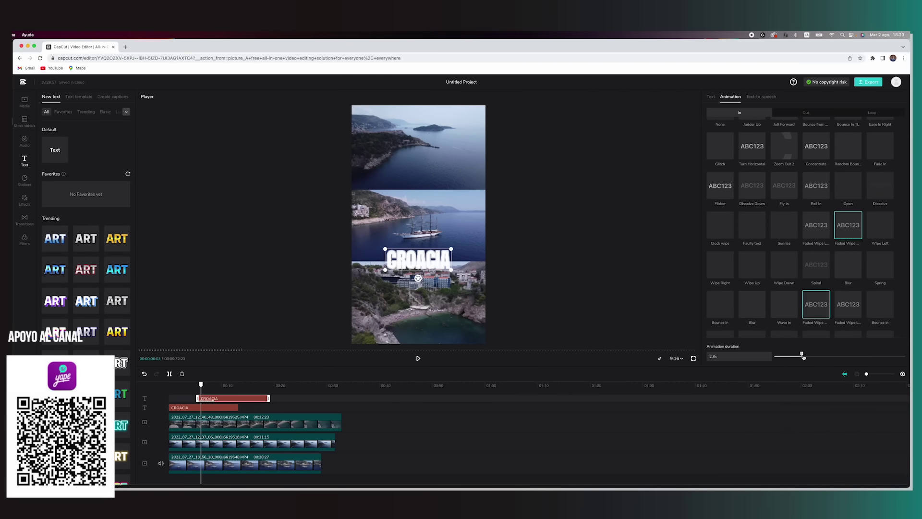
Step: Move the animated CROACIA clip onto the outlined text's track, just after that clip, and play back its entrance
left_click_drag(220, 398, 255, 402)
key("space")
left_click(276, 386)
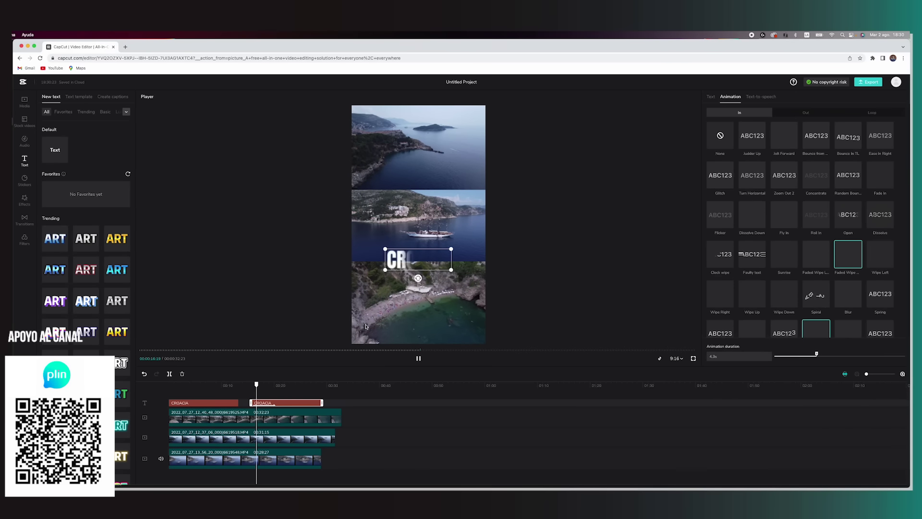
Step: Move the solid CROACIA clip onto its own track to start at about 6 s, overlapping the outlined title, and play it back
key("space")
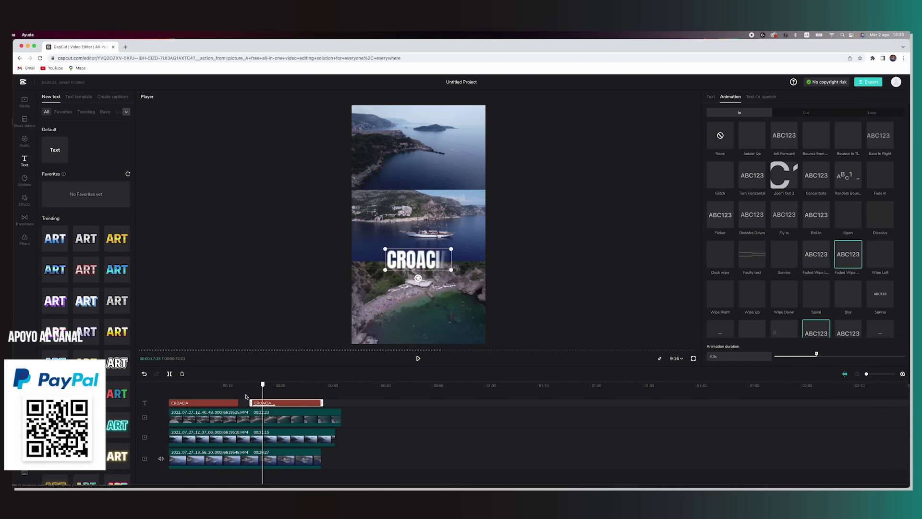
left_click_drag(263, 402, 210, 398)
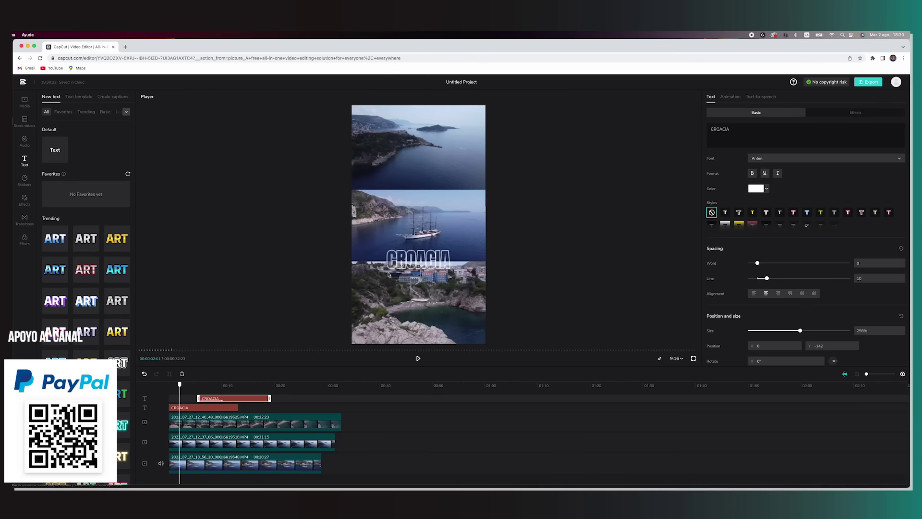
key("space")
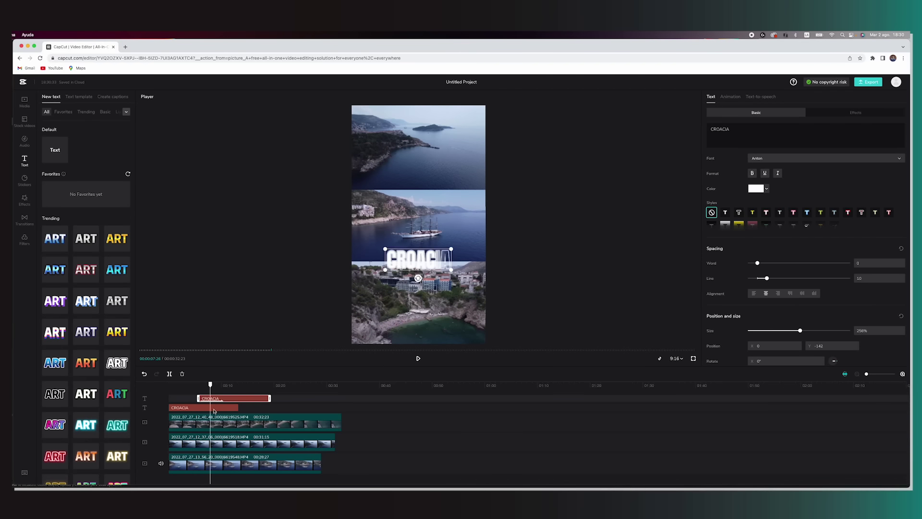
Step: Apply a Fade Out exit animation to the outlined CROACIA text and lengthen its duration to about 7 s
left_click(218, 410)
left_click(730, 96)
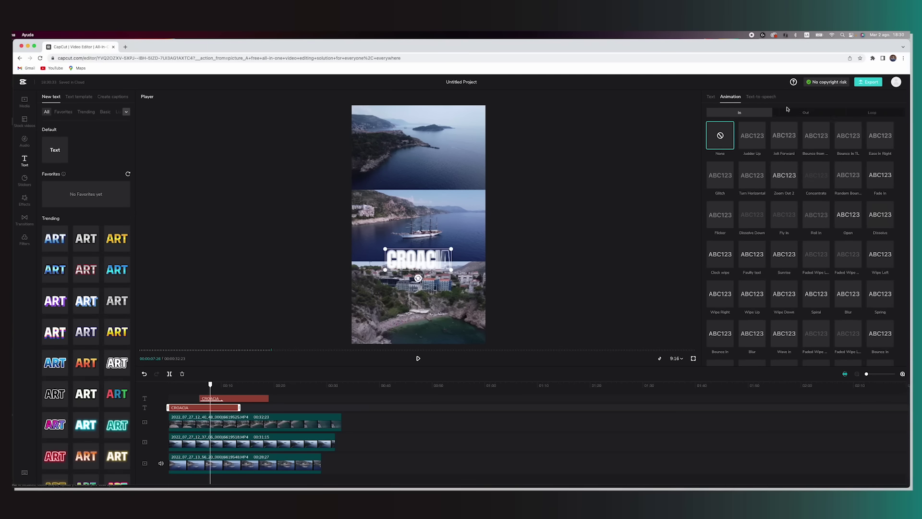
left_click(805, 114)
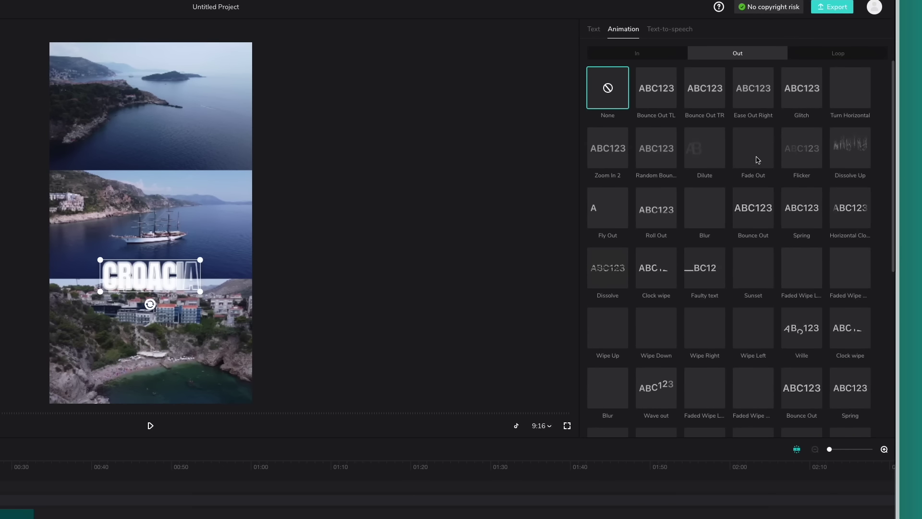
left_click(756, 152)
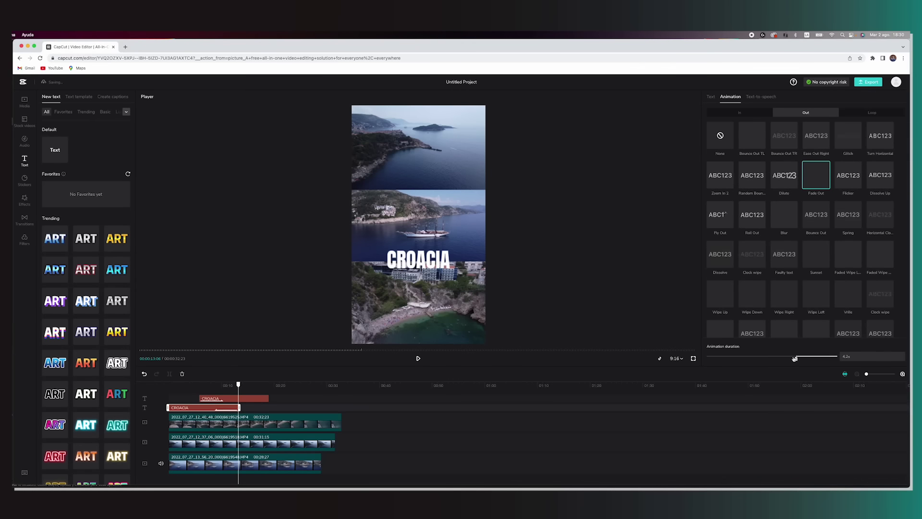
left_click_drag(795, 358, 762, 359)
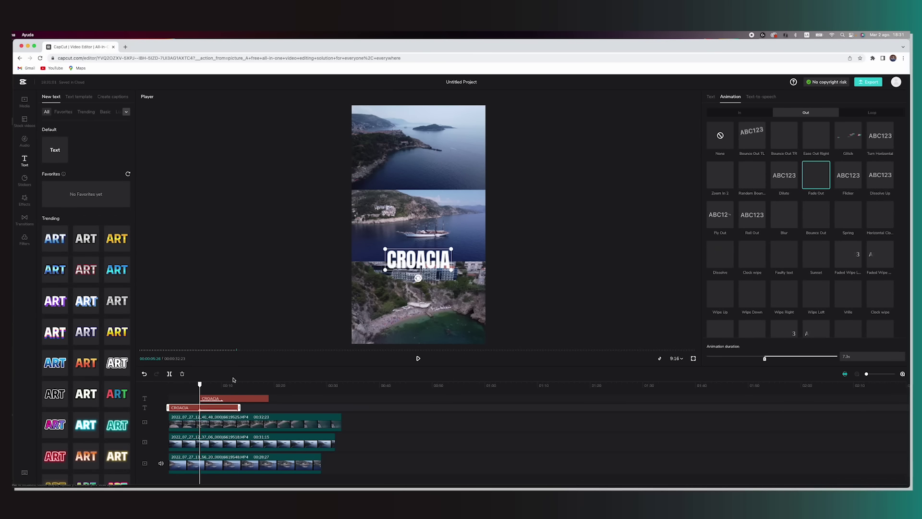
Step: Trim the outlined CROACIA clip to end at about 11 s and play back the crossfade into the solid title
left_click(210, 409)
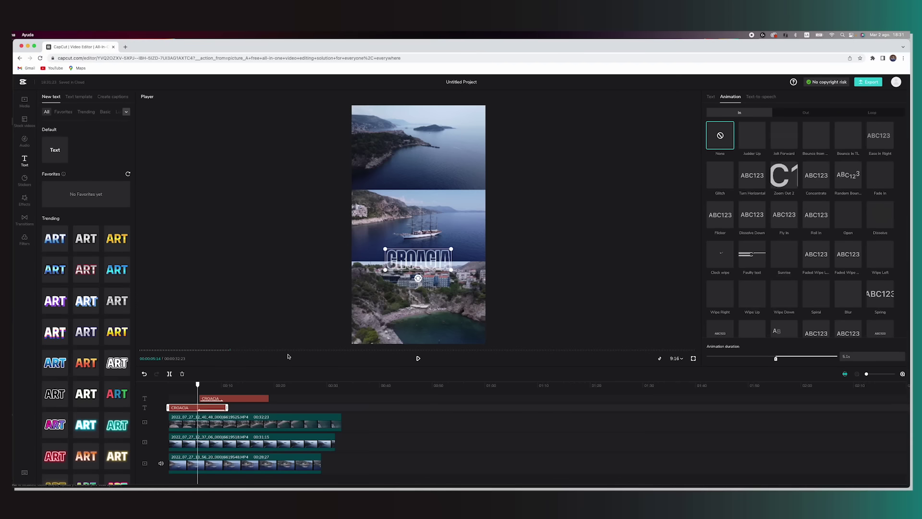
key("space")
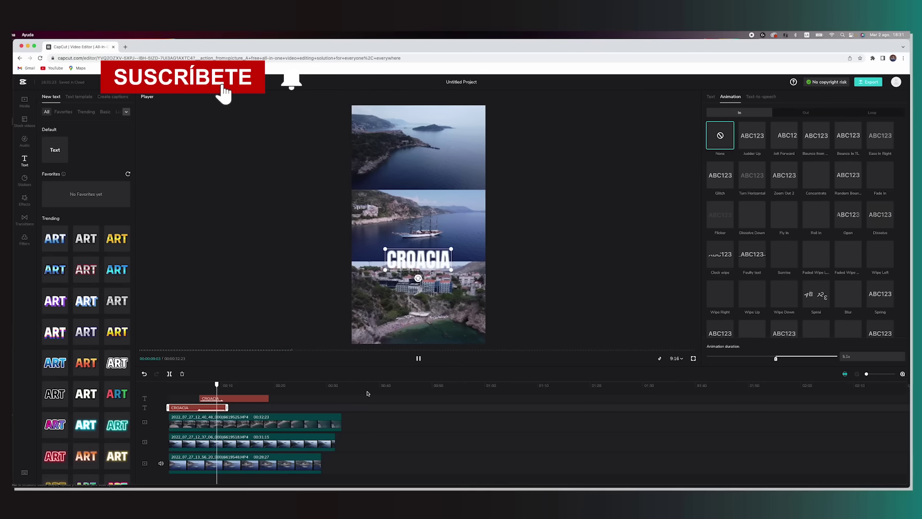
left_click(325, 402)
left_click(328, 385)
key("space")
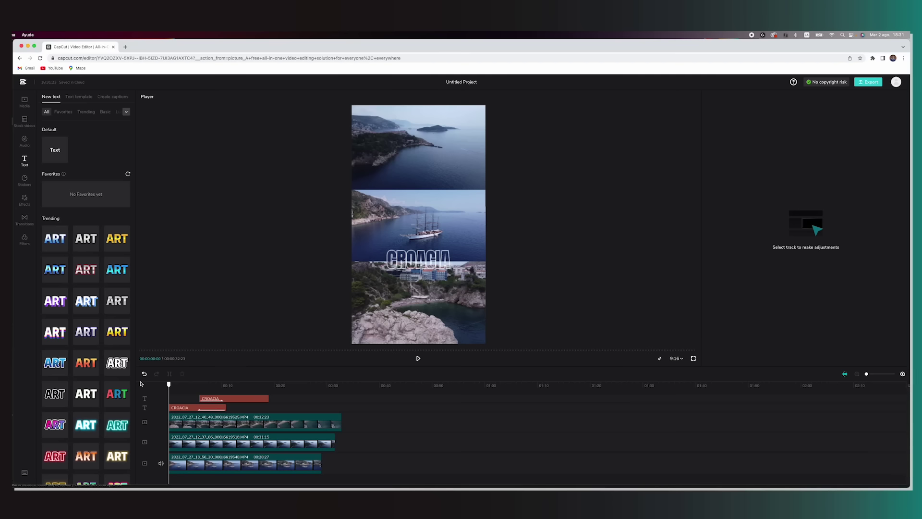
key("space")
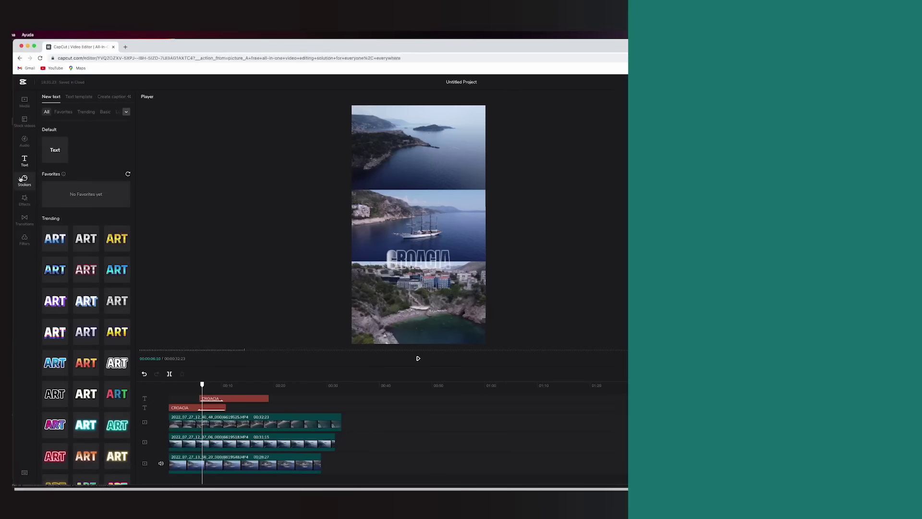
Step: Browse the sticker library, including the Label and Journal categories
left_click(25, 180)
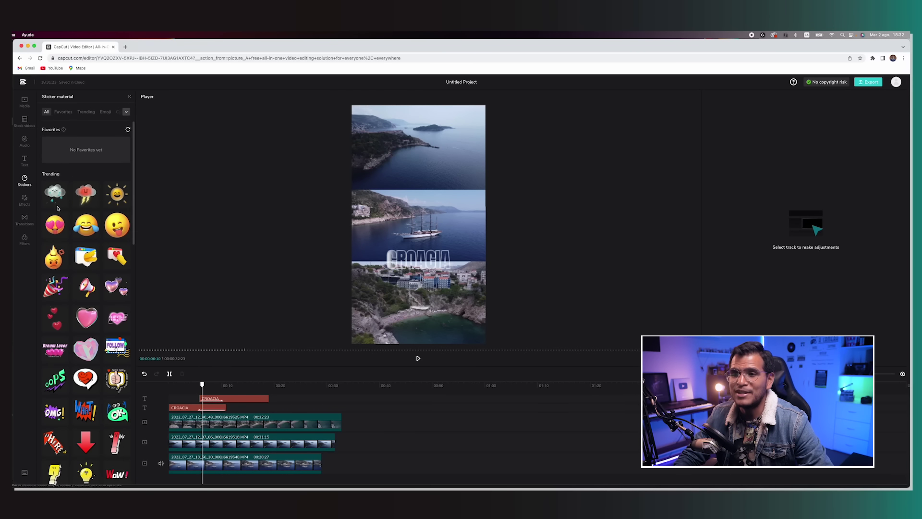
scroll(86, 266, "down", 3)
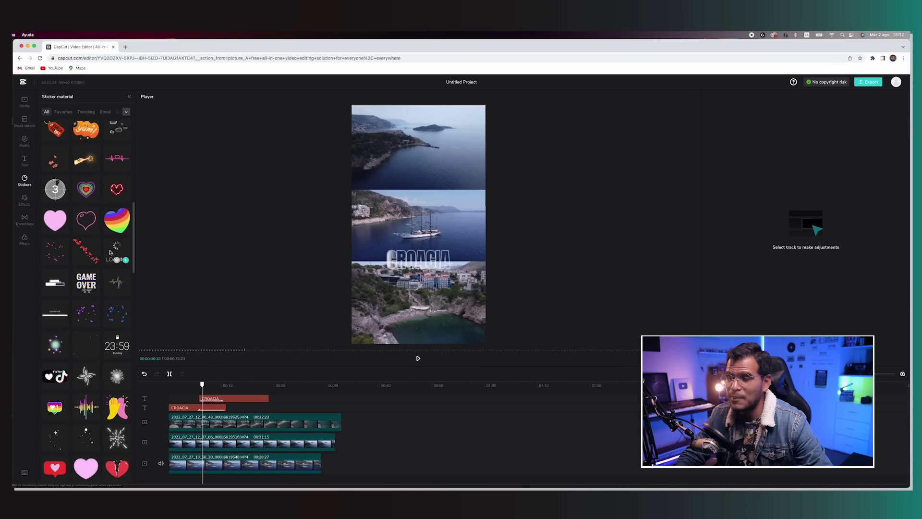
scroll(111, 241, "up", 10)
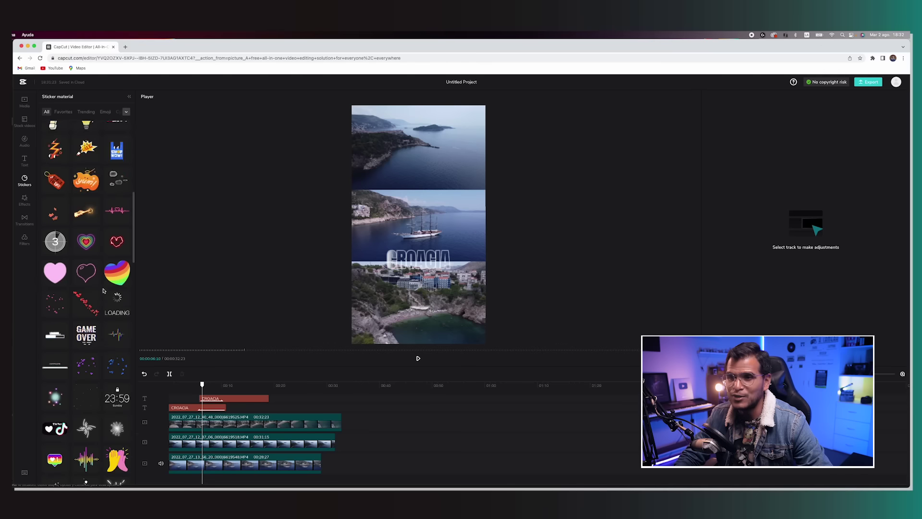
left_click(125, 112)
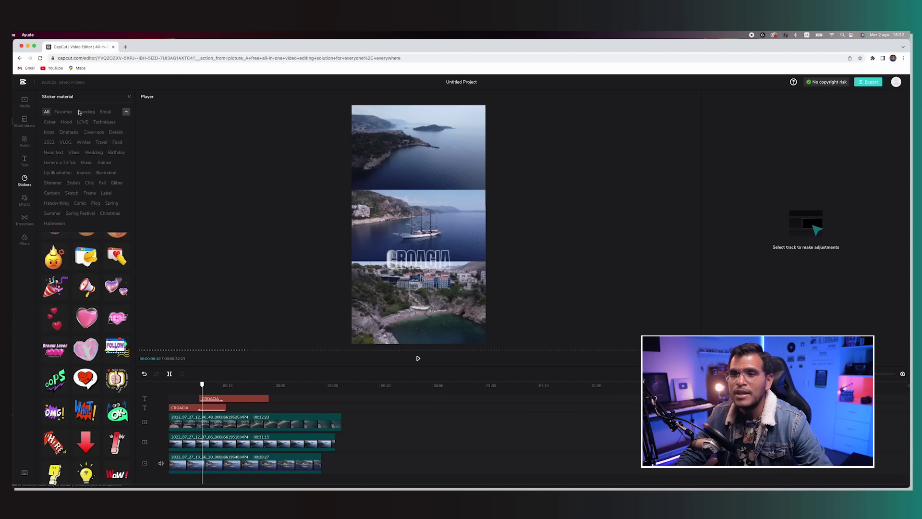
left_click(105, 193)
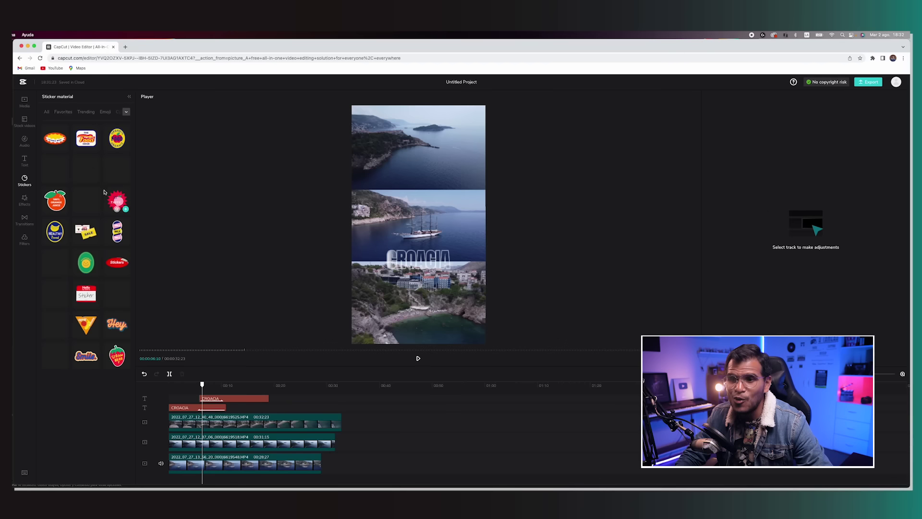
left_click(127, 112)
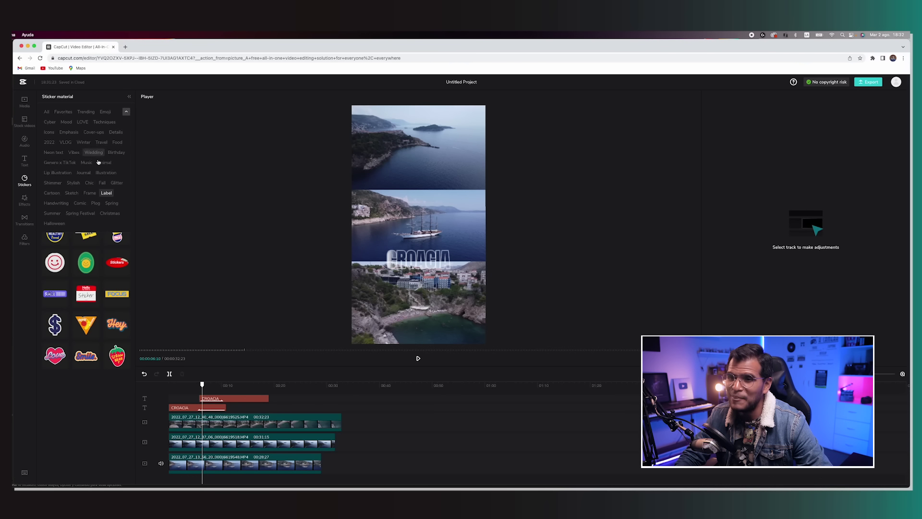
left_click(84, 173)
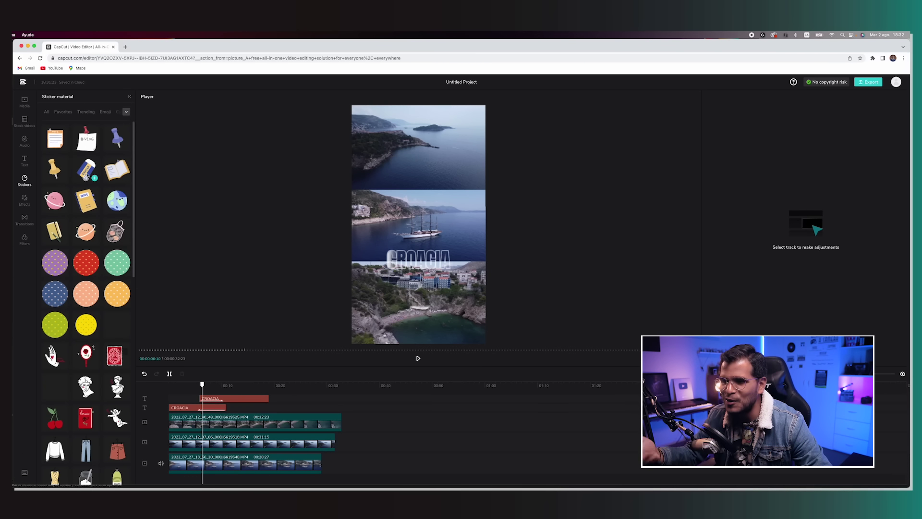
Step: Add the Leak 2 effect from the Shadow category above the titles, spanning the full length of the video
left_click(30, 202)
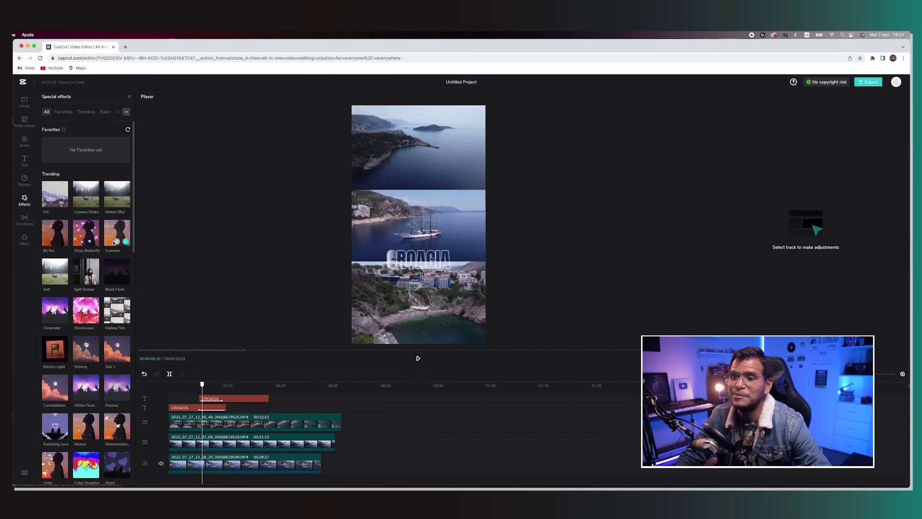
scroll(111, 253, "down", 3)
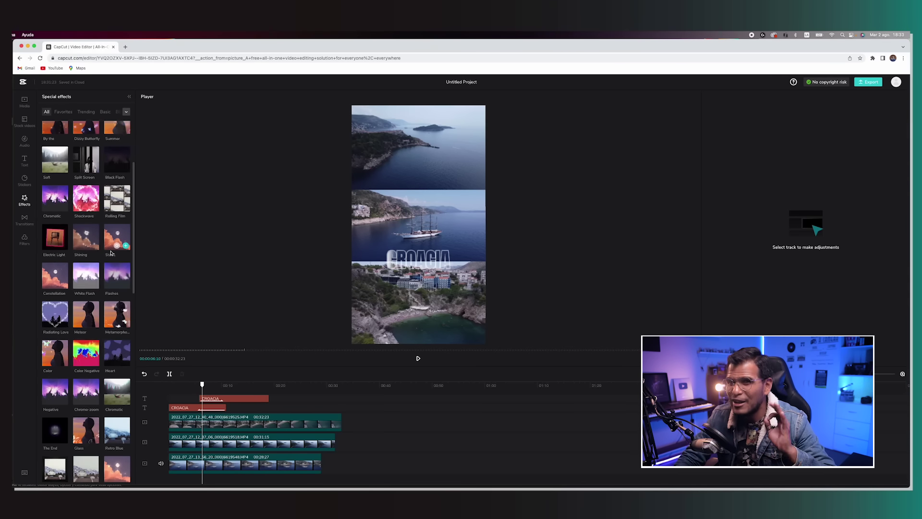
left_click(126, 111)
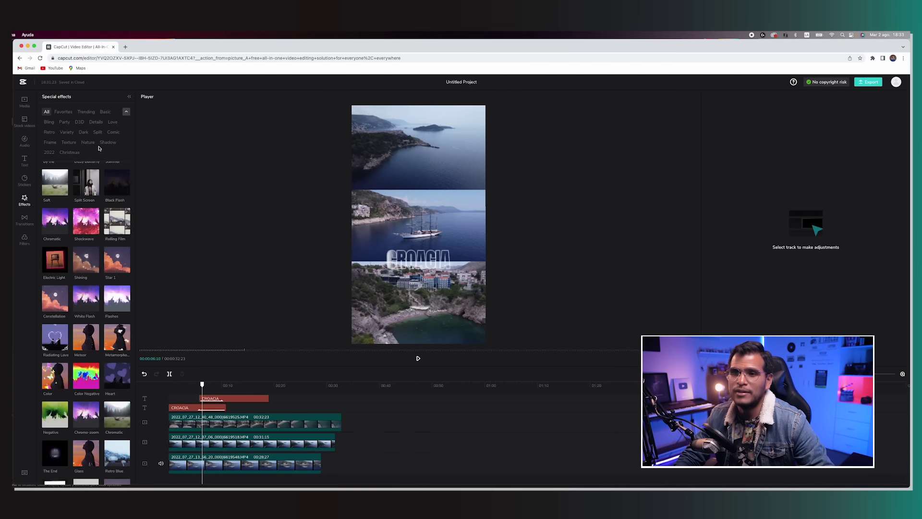
left_click(106, 142)
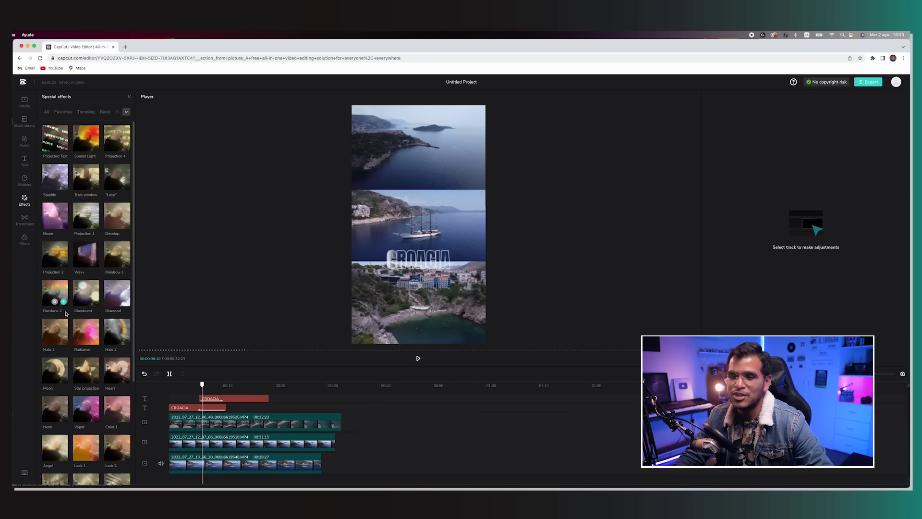
scroll(87, 345, "down", 3)
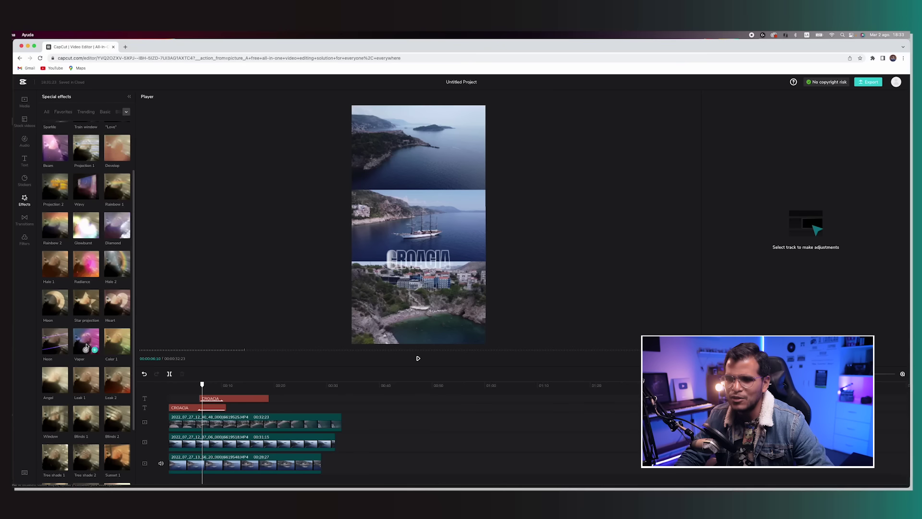
scroll(96, 339, "down", 3)
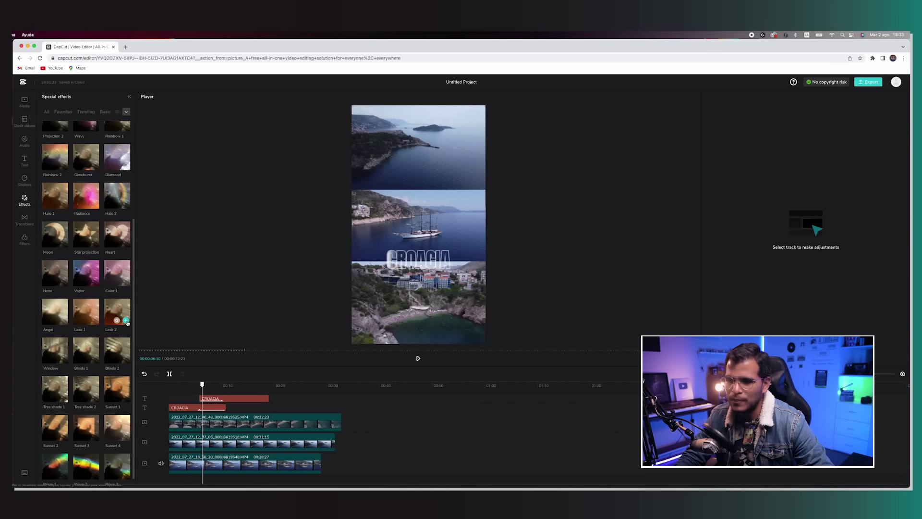
left_click_drag(123, 324, 344, 394)
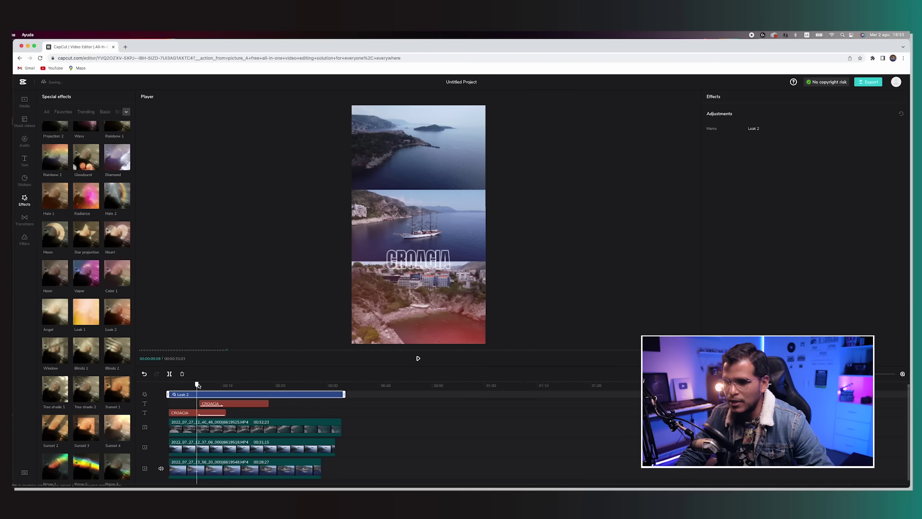
Step: Play back the video from about 5 s to check the light-leak effect over the clips and titles
key("space")
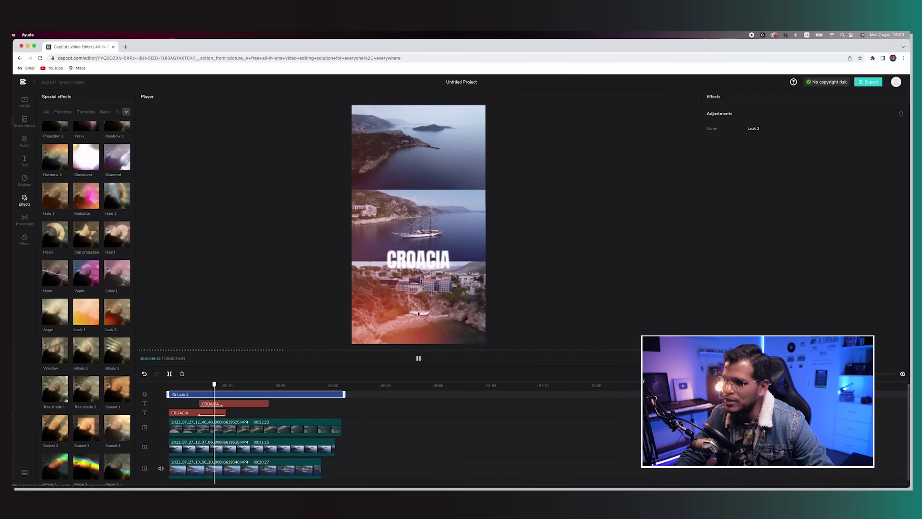
key("space")
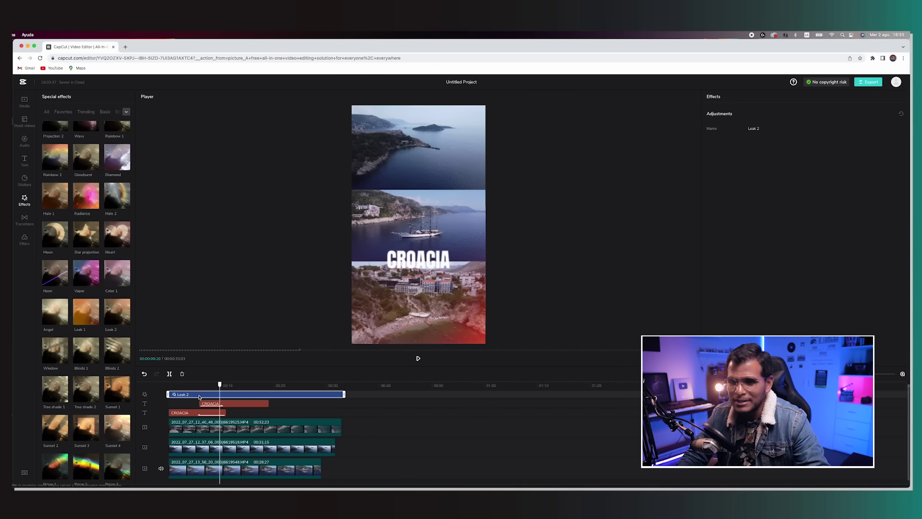
key("space")
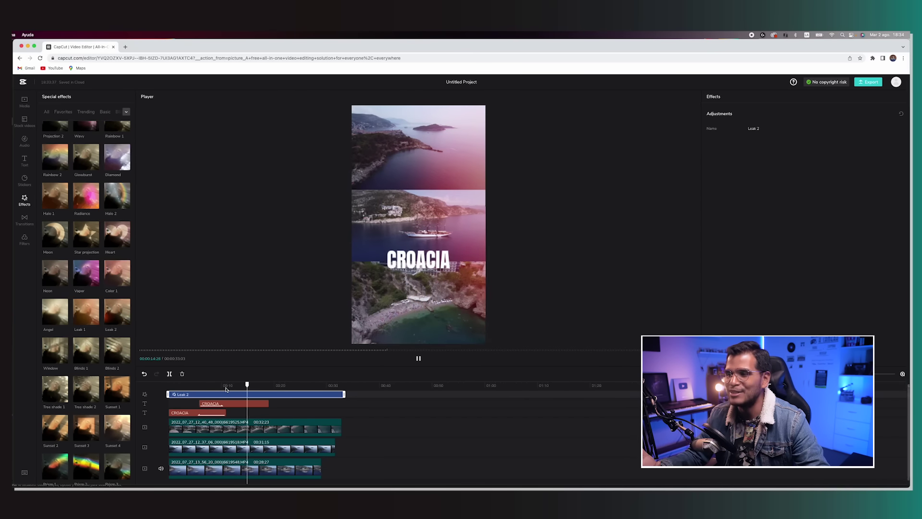
key("space")
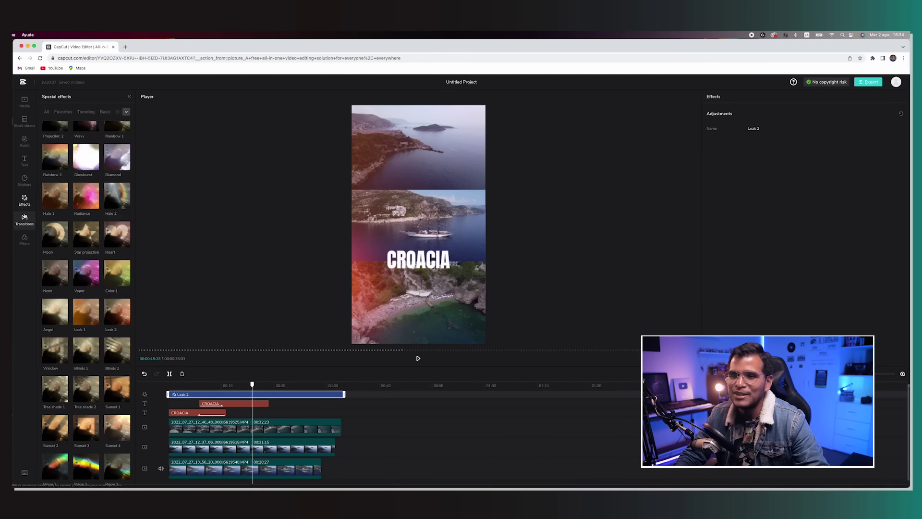
Step: Move the 2022_07_27_12_40_48 clip onto the main video track, directly after the 2022_07_27_13_56_20 clip
left_click(24, 219)
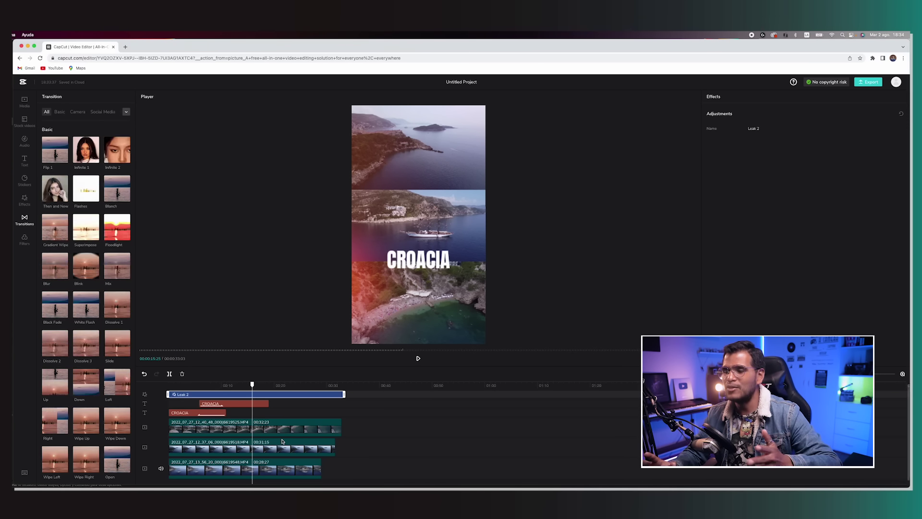
left_click(272, 422)
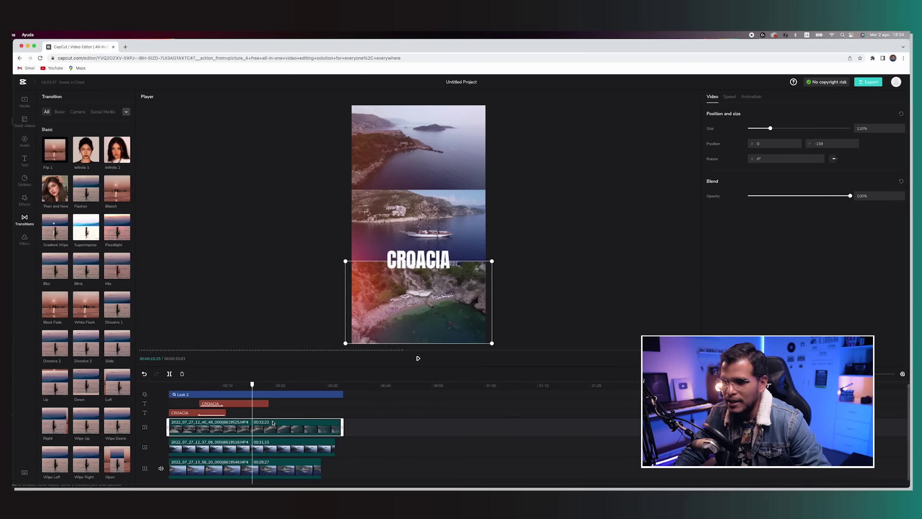
left_click_drag(262, 424, 399, 445)
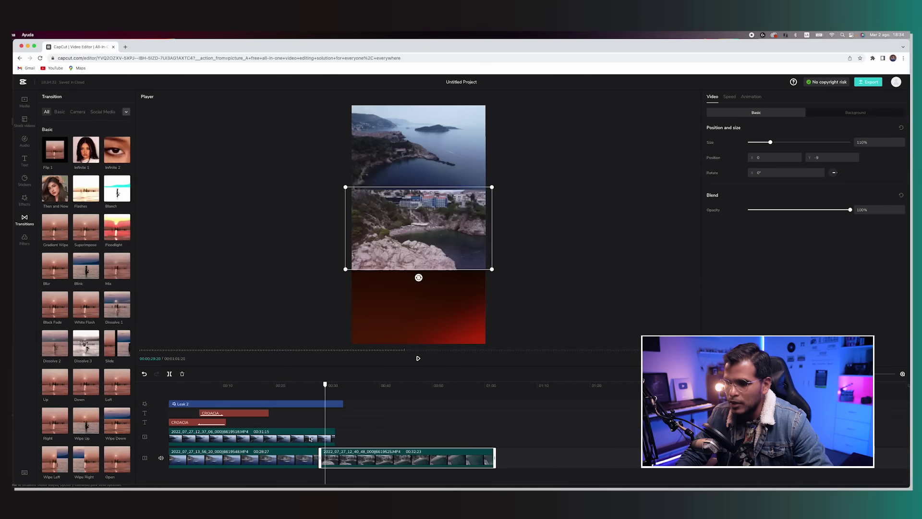
Step: Add a Blink transition between the two clips on the main track, with a duration of 5 s
left_click(307, 460)
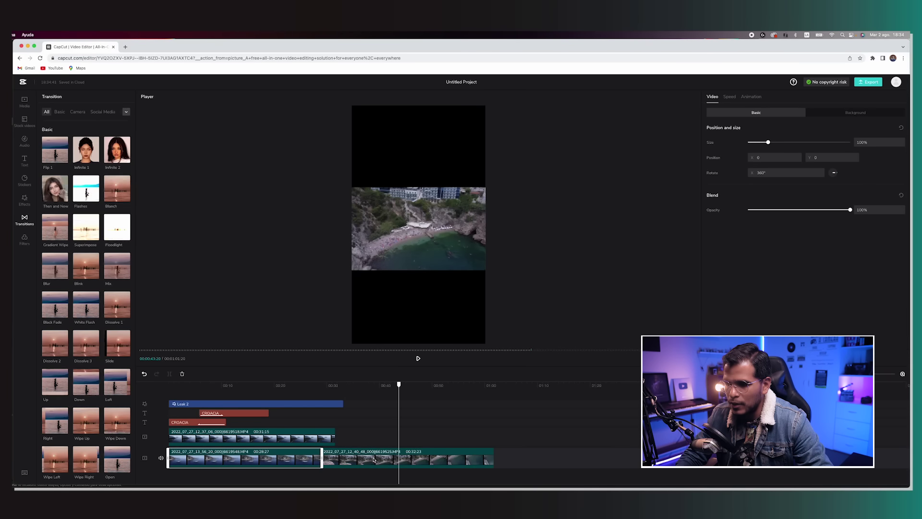
left_click(375, 460)
left_click(310, 456)
left_click(375, 460)
left_click(311, 455)
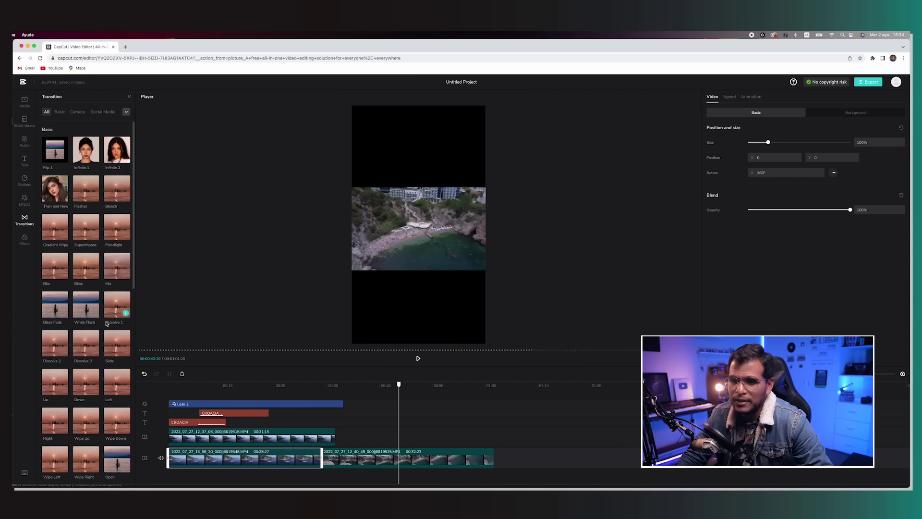
left_click_drag(86, 266, 321, 458)
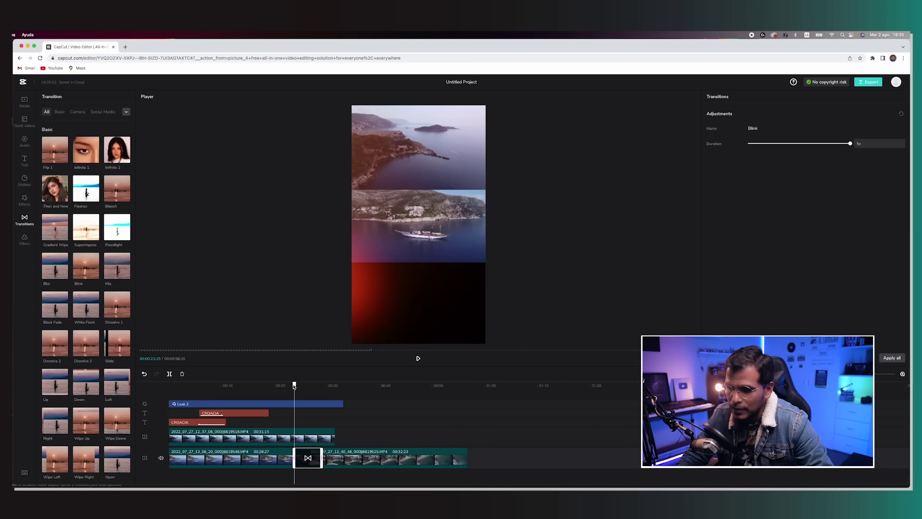
Step: Play back the Blink transition between the two main-track clips to check how it blends them
key("space")
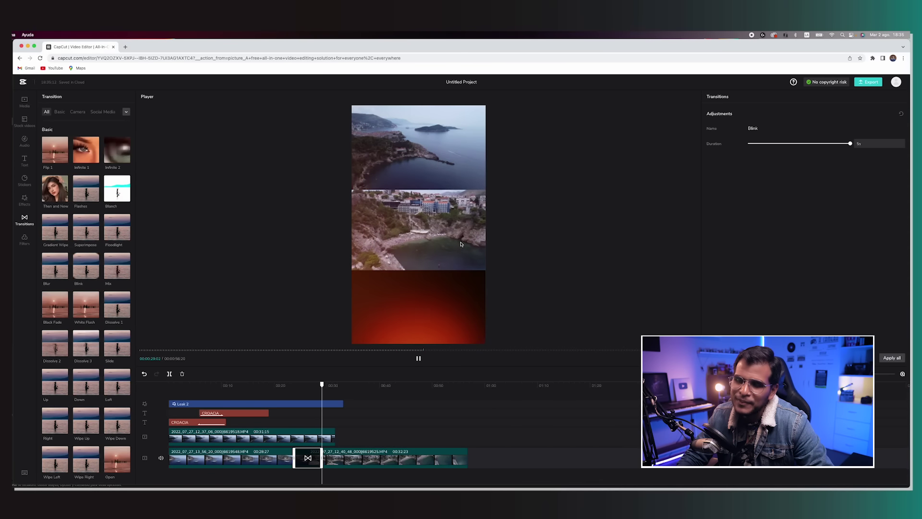
left_click(313, 385)
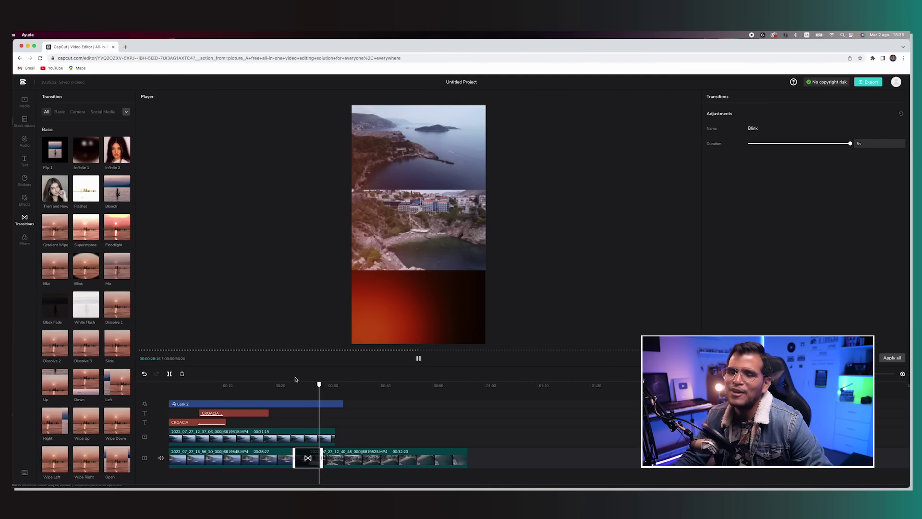
key("space")
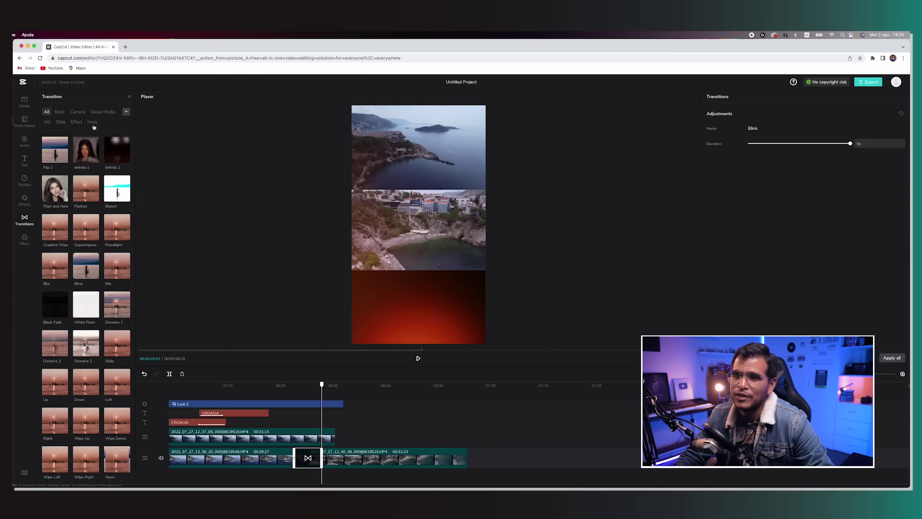
Step: Undo the Blink transition and the clip move so the 2022_07_27_12_40_48 clip is back on its own track above the others
left_click(393, 427)
key("super+z")
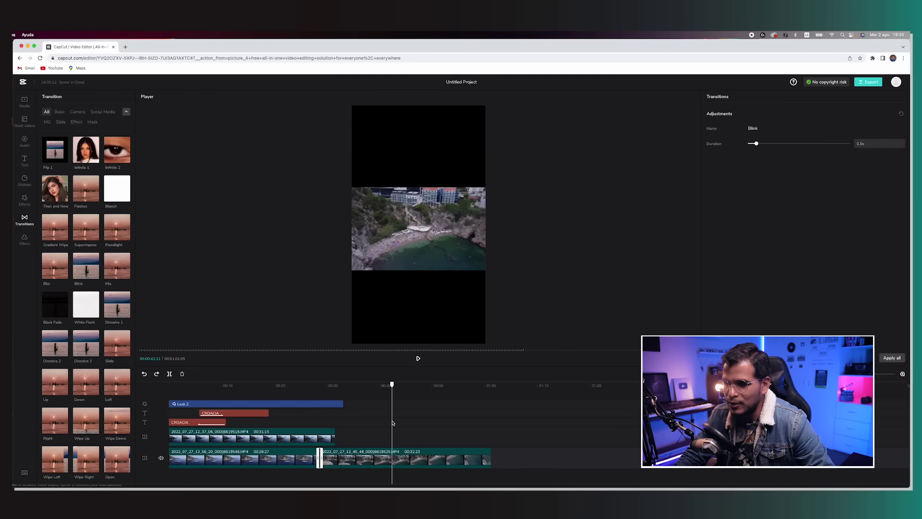
key("super+z")
key("super+z")
key("super+z")
key("super+z")
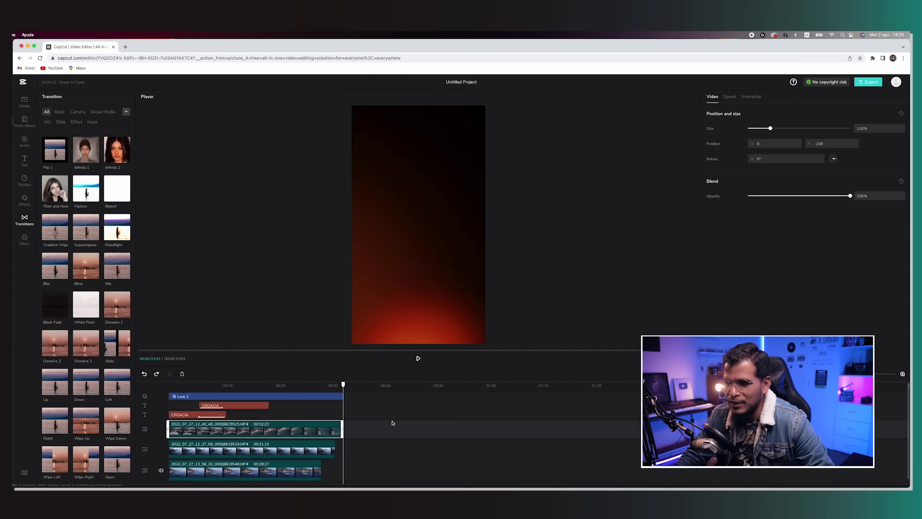
Step: Add the Dusk filter from the Nature category at the start of the timeline, above the Leak 2 effect
left_click(184, 387)
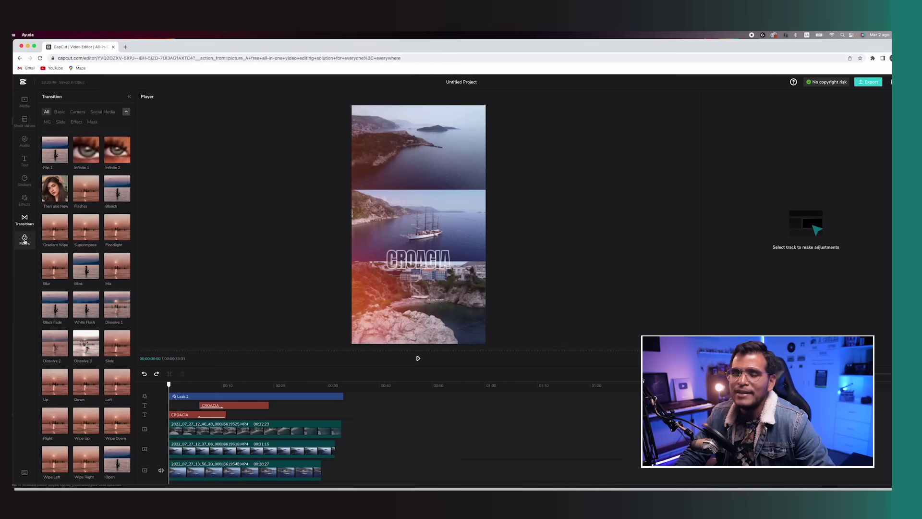
left_click(24, 238)
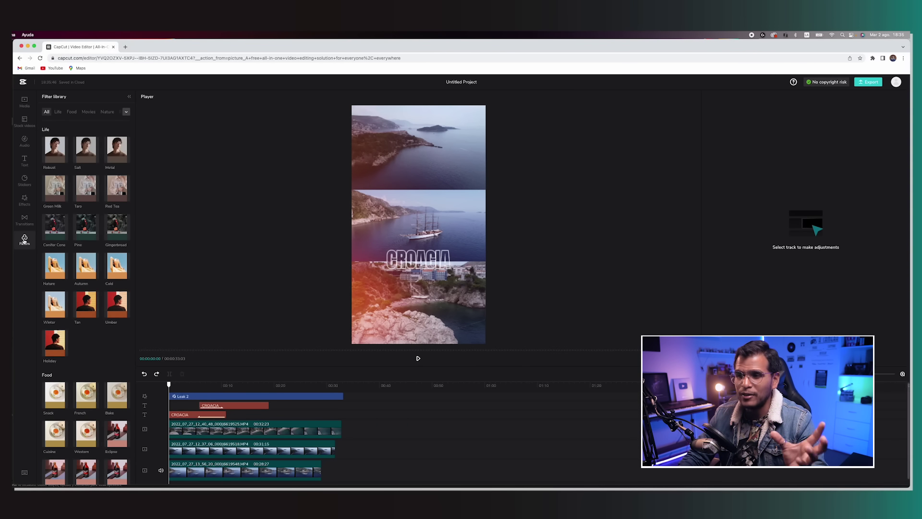
scroll(107, 354, "down", 10)
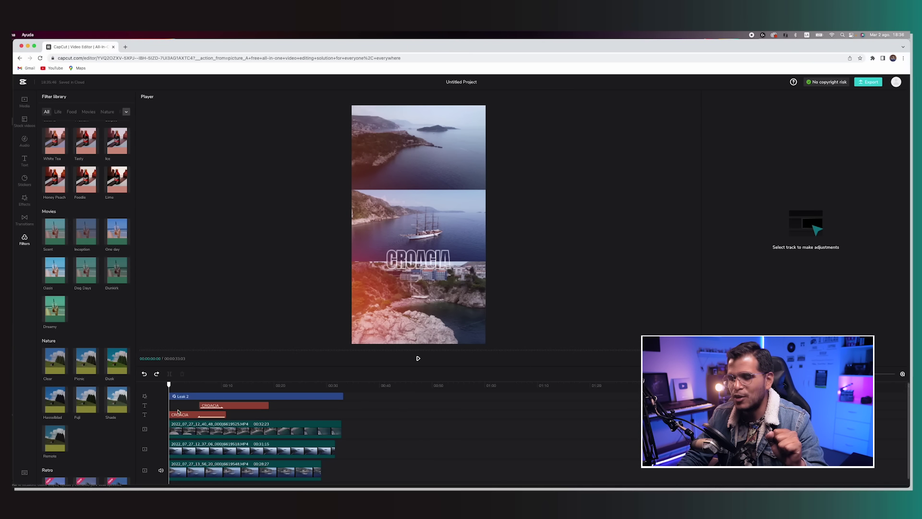
scroll(129, 390, "up", 1)
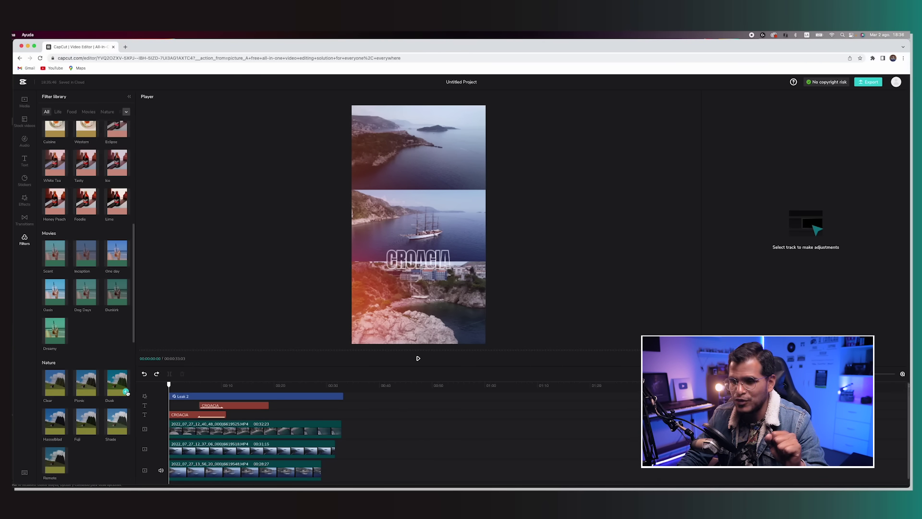
left_click(127, 392)
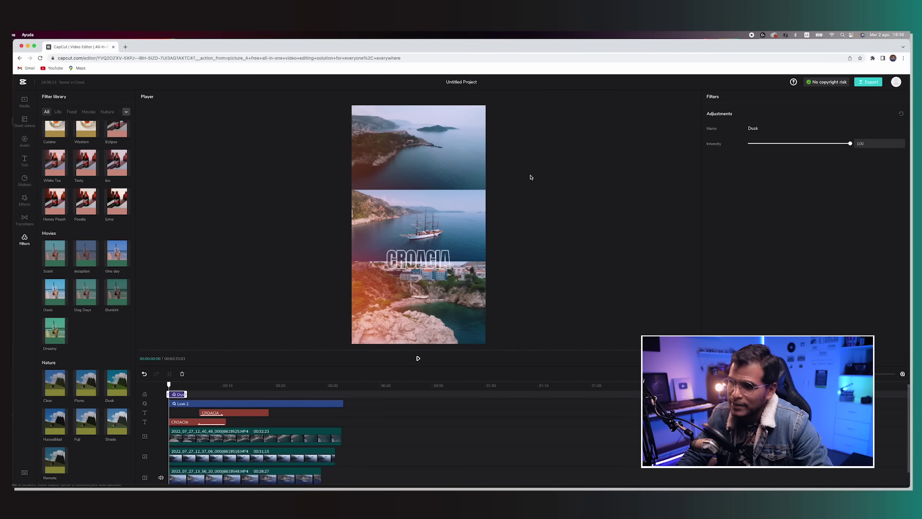
Step: Compare frames inside and outside the Dusk filter, and extend the filter to about the end of the longest clip
left_click(195, 385)
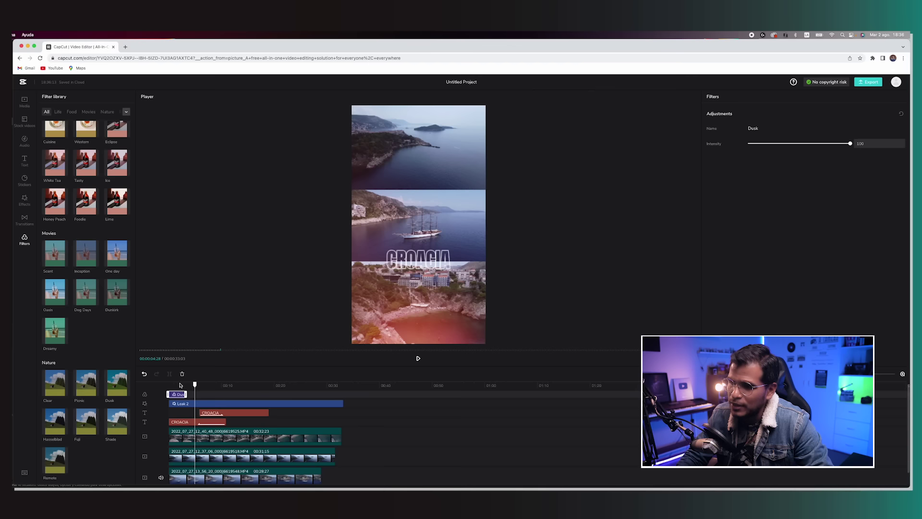
left_click(180, 385)
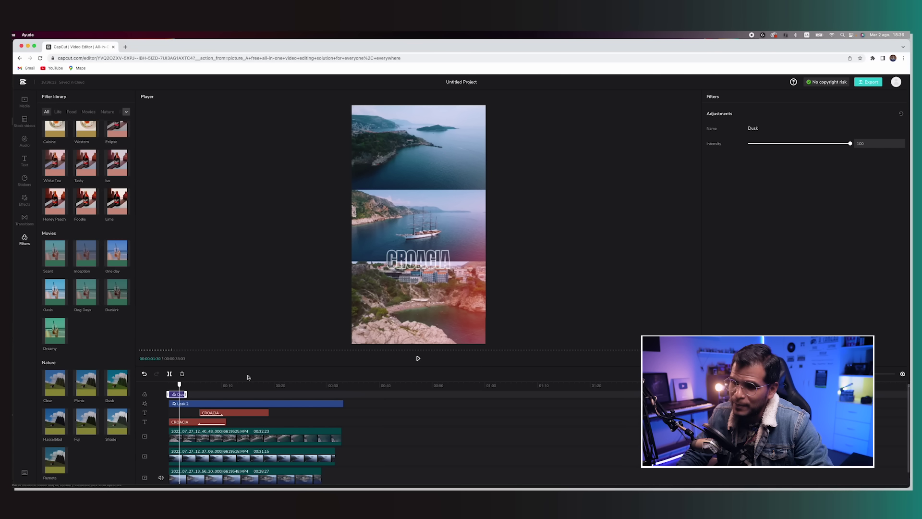
left_click(195, 385)
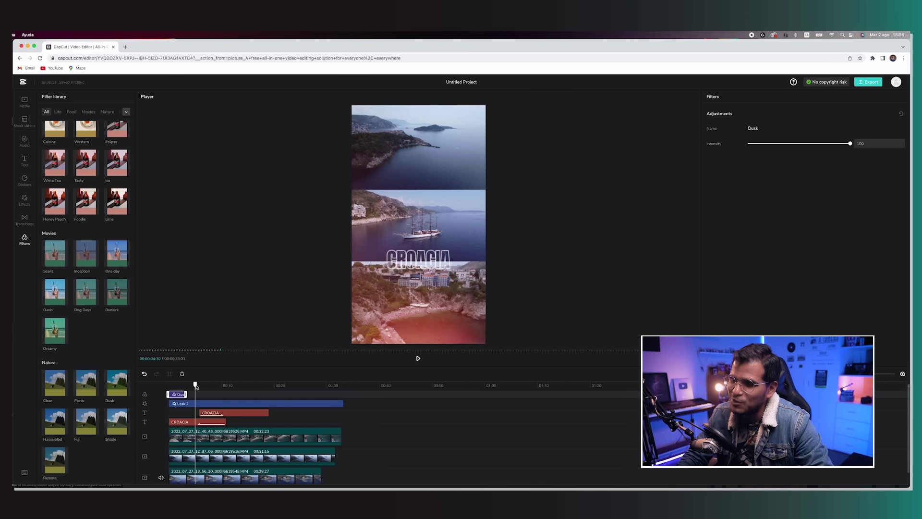
left_click(181, 385)
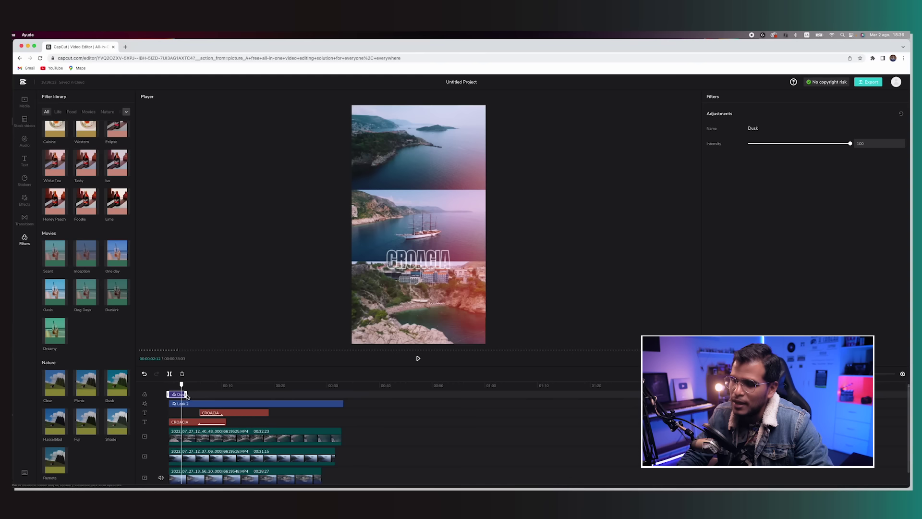
left_click_drag(188, 394, 339, 396)
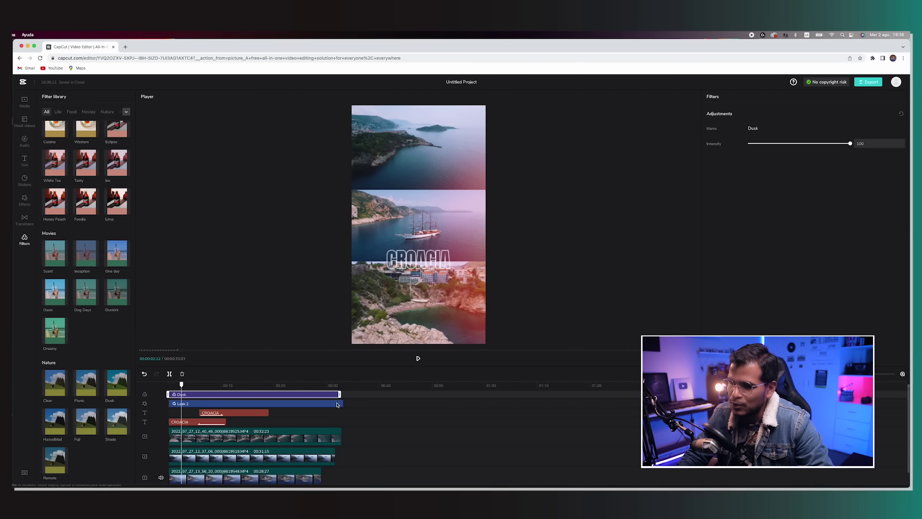